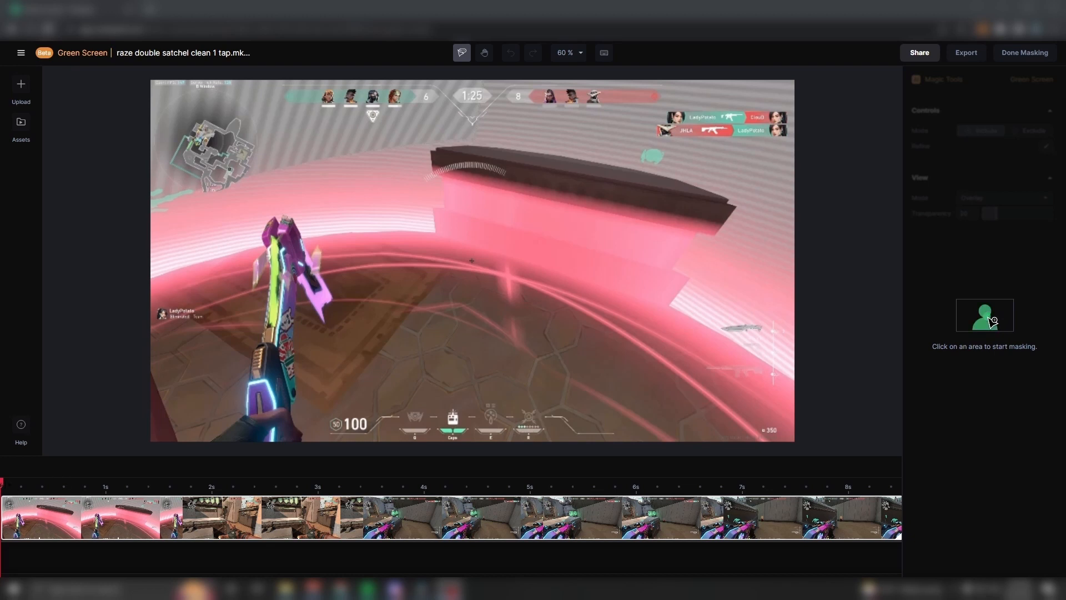
- Mask the weapon in the gameplay frame near the 2.5 s mark by selecting it as the area to include
click(329, 486)
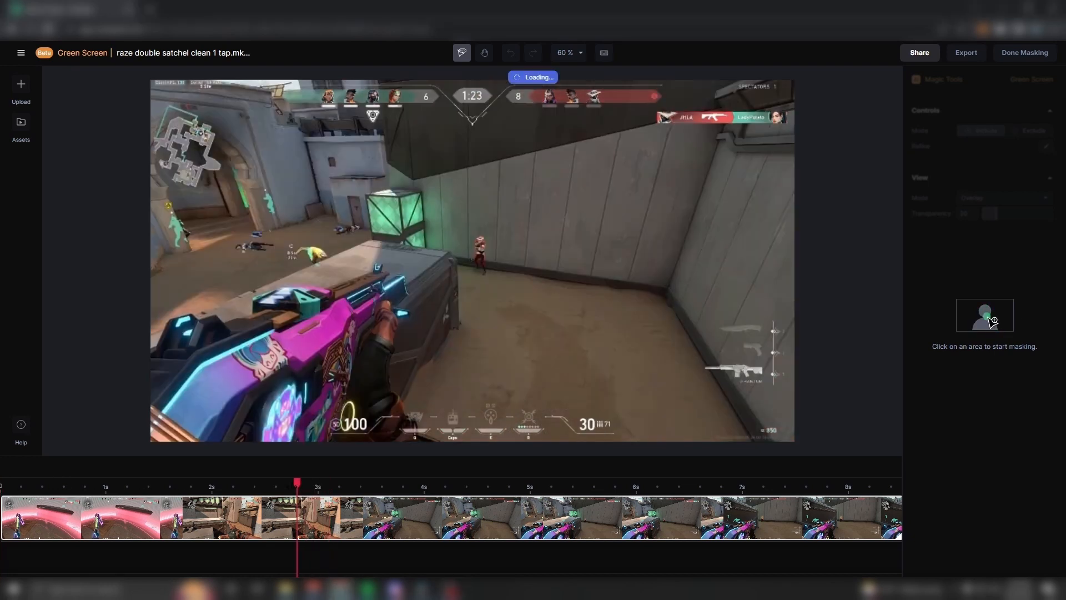
key(Left)
key(Left)
key(Left)
key(Left)
key(Left)
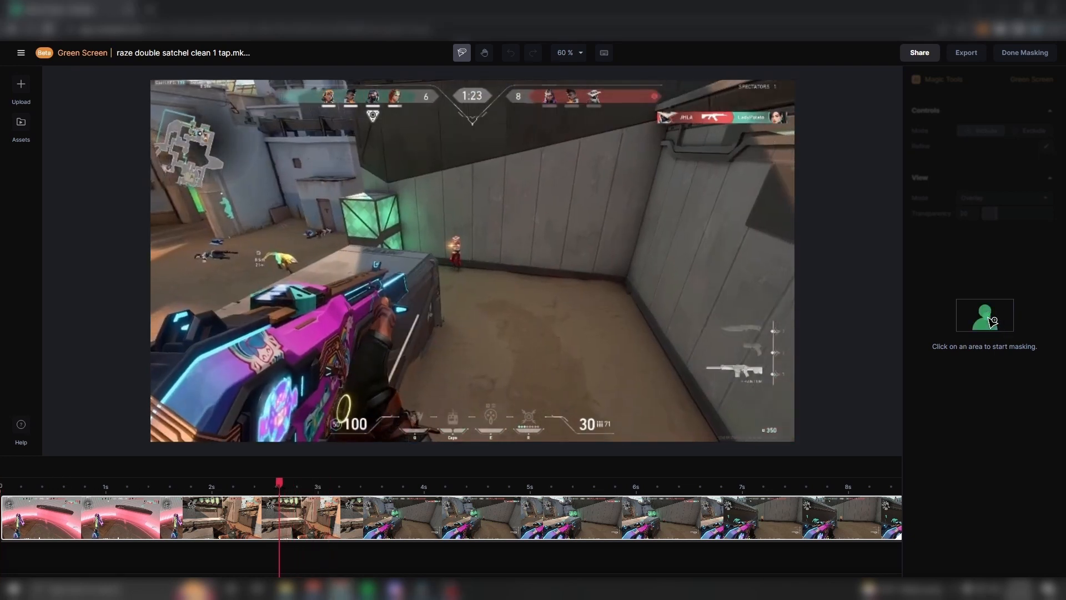
key(Left)
key(Left)
key(Left)
key(Left)
key(Left)
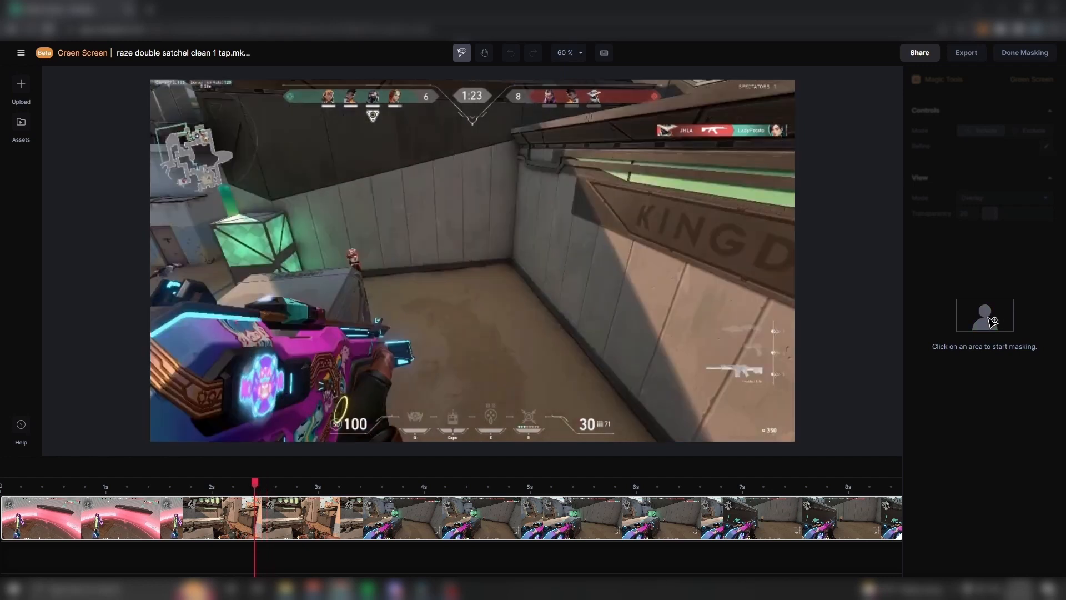
drag(248, 482, 272, 517)
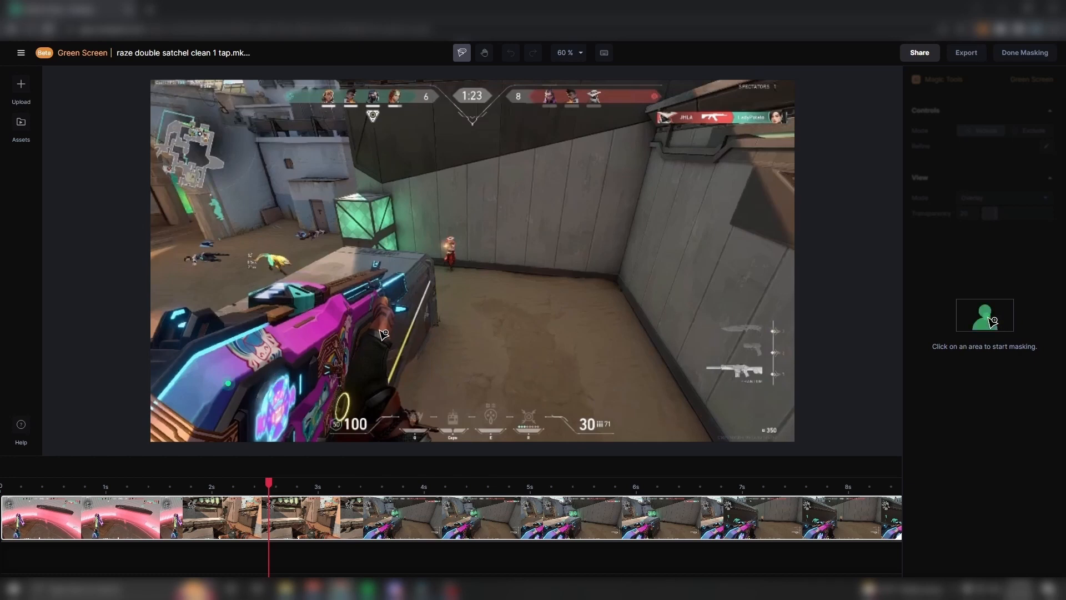
click(370, 296)
click(365, 383)
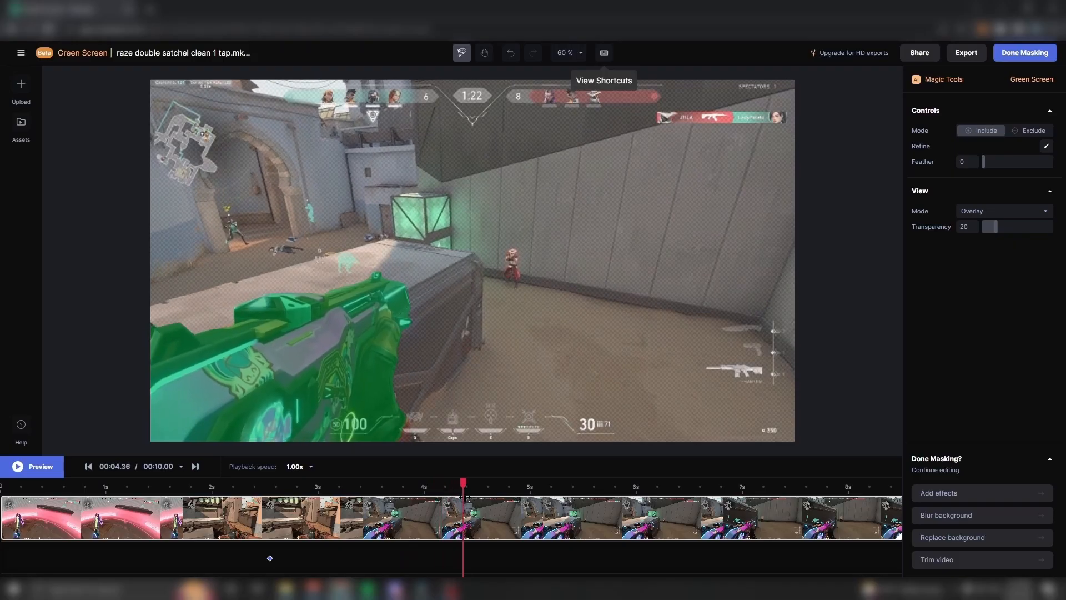
- Check the mask along the clip, finish masking and export the green-screen video
drag(466, 496, 656, 496)
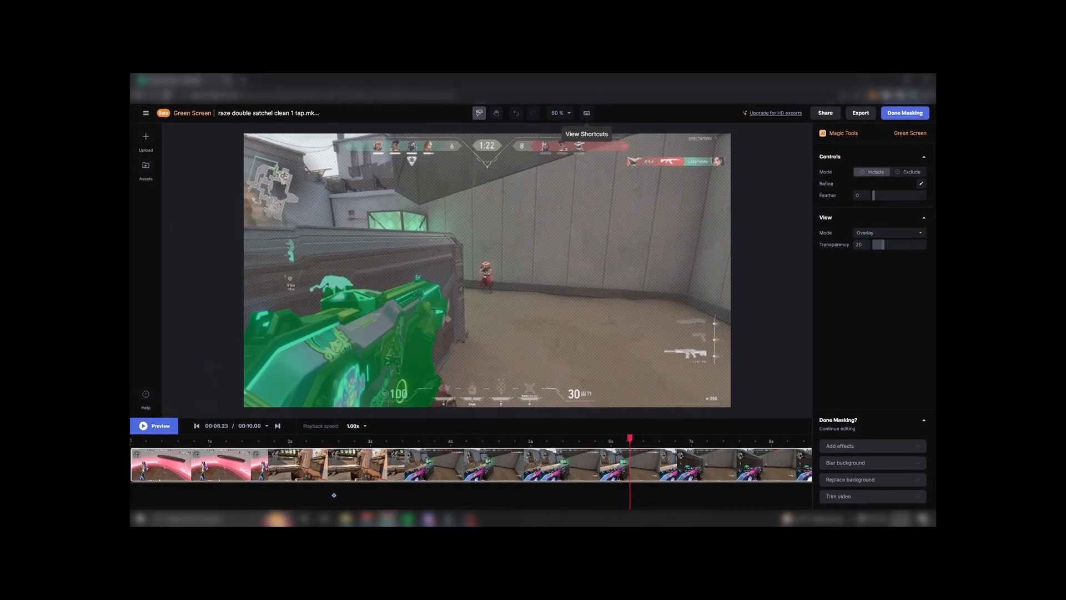
key(Right)
key(Right)
key(Right)
key(Right)
key(Right)
key(Right)
key(Right)
key(Right)
key(Right)
key(Right)
key(Right)
key(Right)
key(Right)
key(Right)
key(Right)
key(Right)
key(Right)
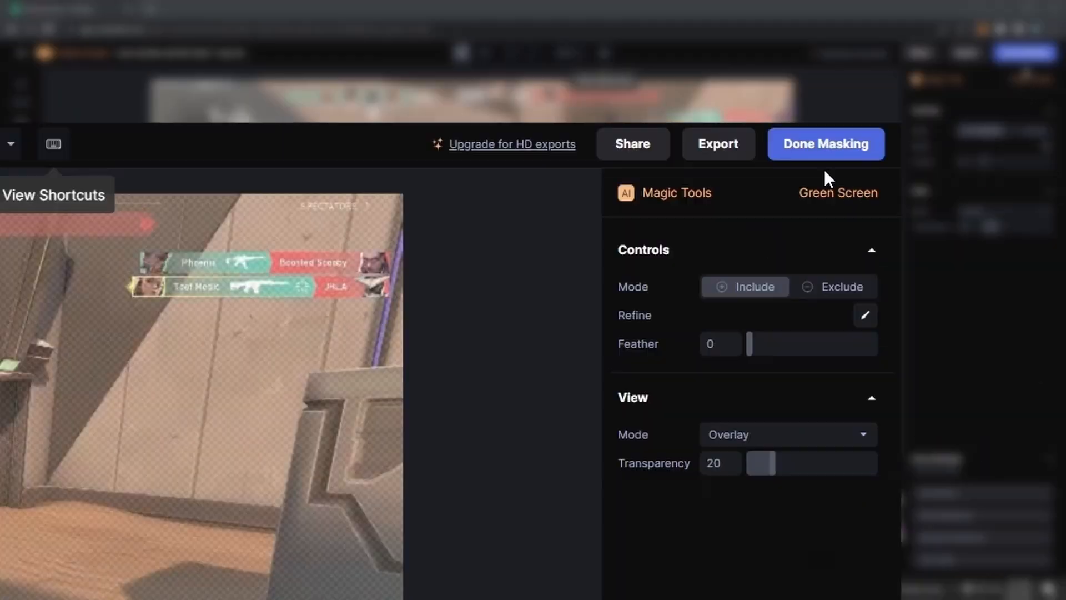
click(824, 156)
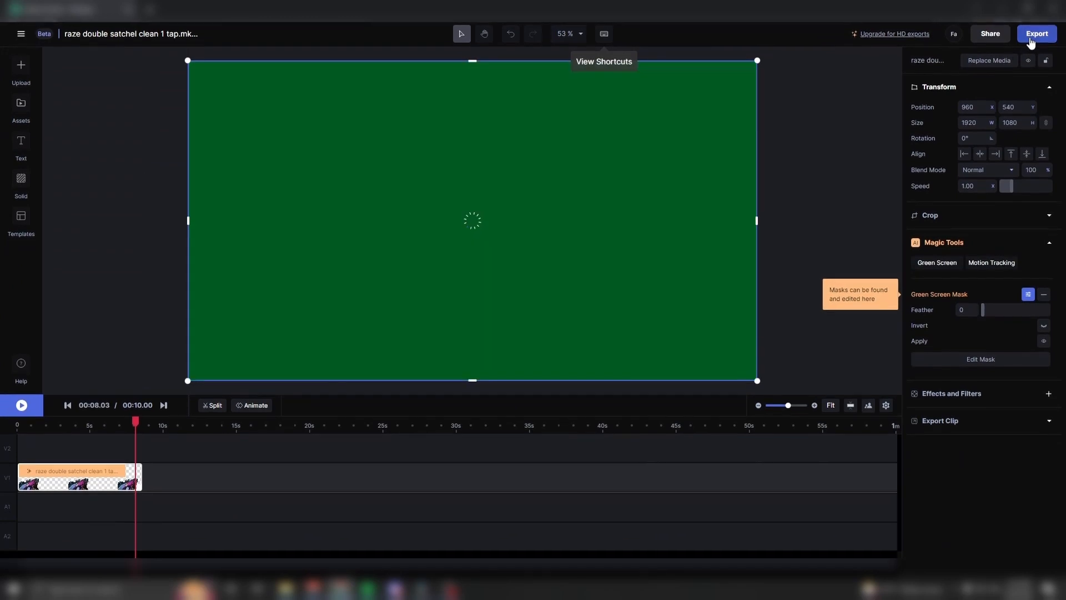
click(1030, 29)
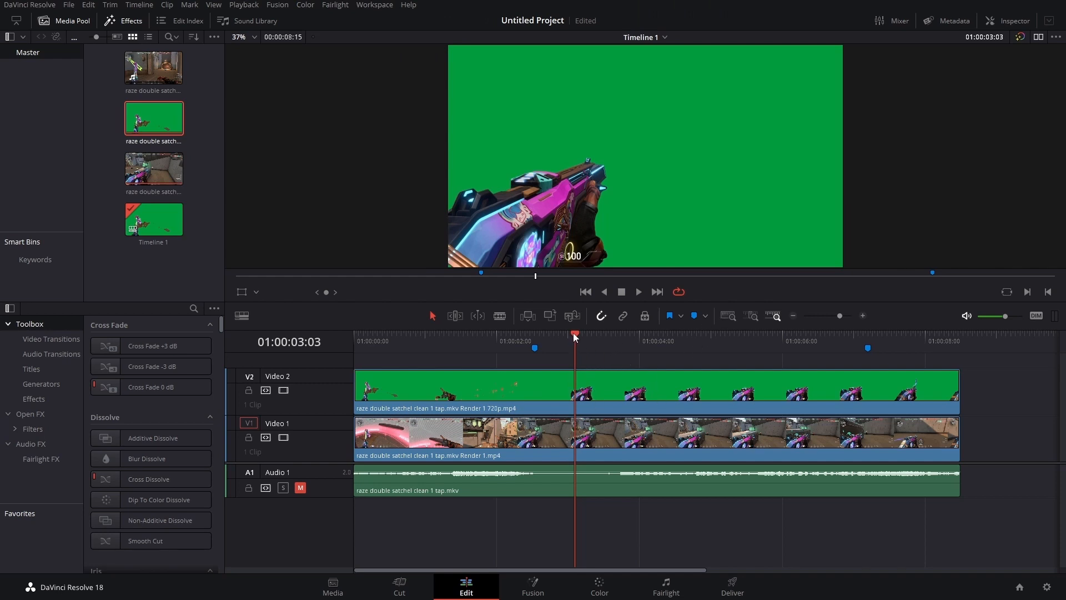
- Select both the green-screen and original video clips and combine them into a new Fusion clip
drag(575, 333, 535, 334)
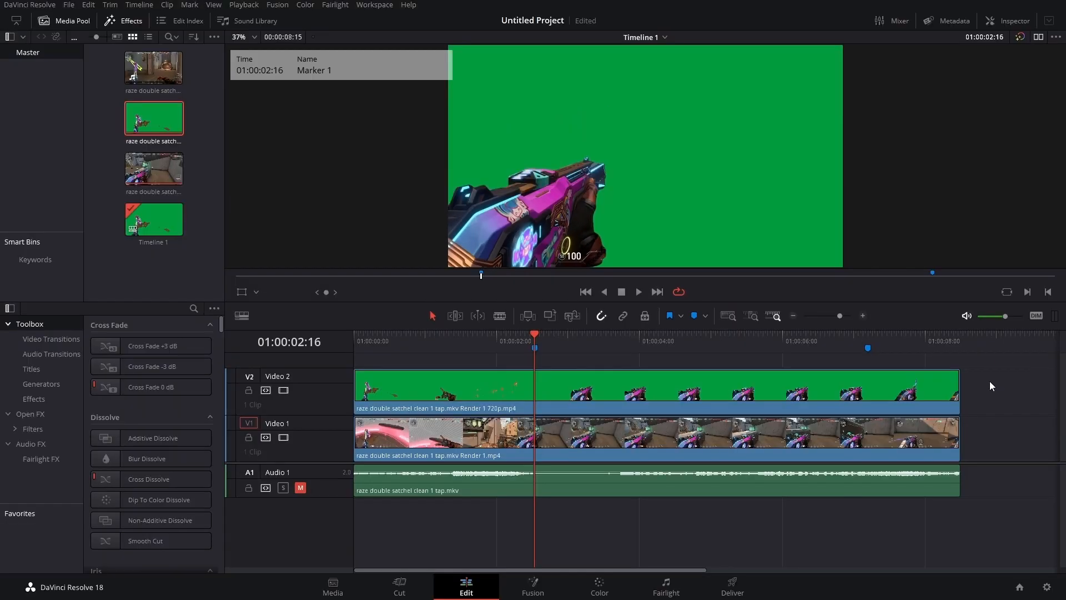
drag(995, 379, 936, 478)
drag(662, 403, 430, 439)
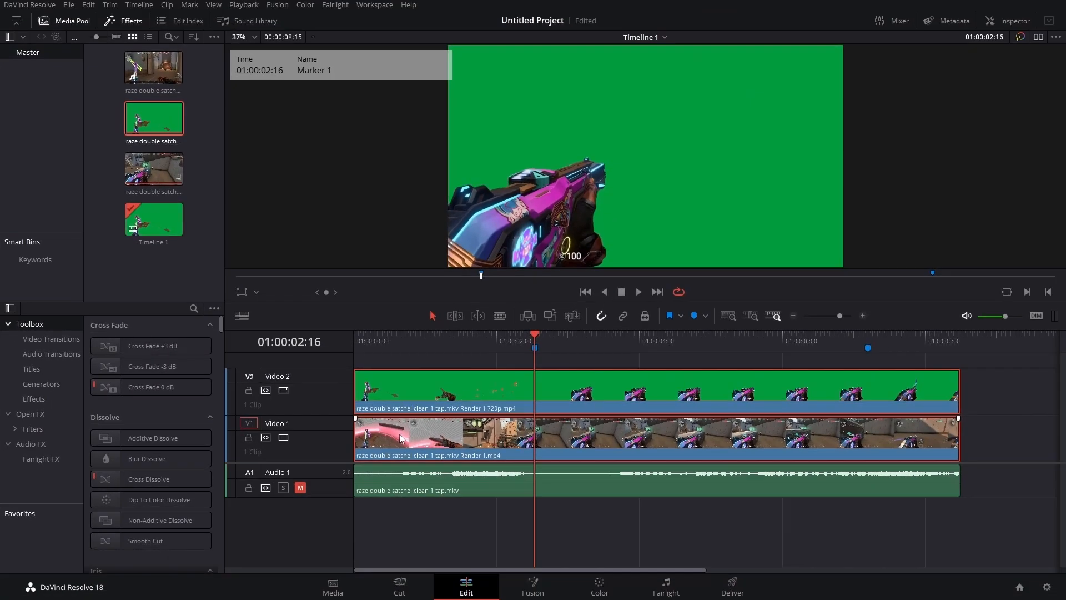
right_click(436, 436)
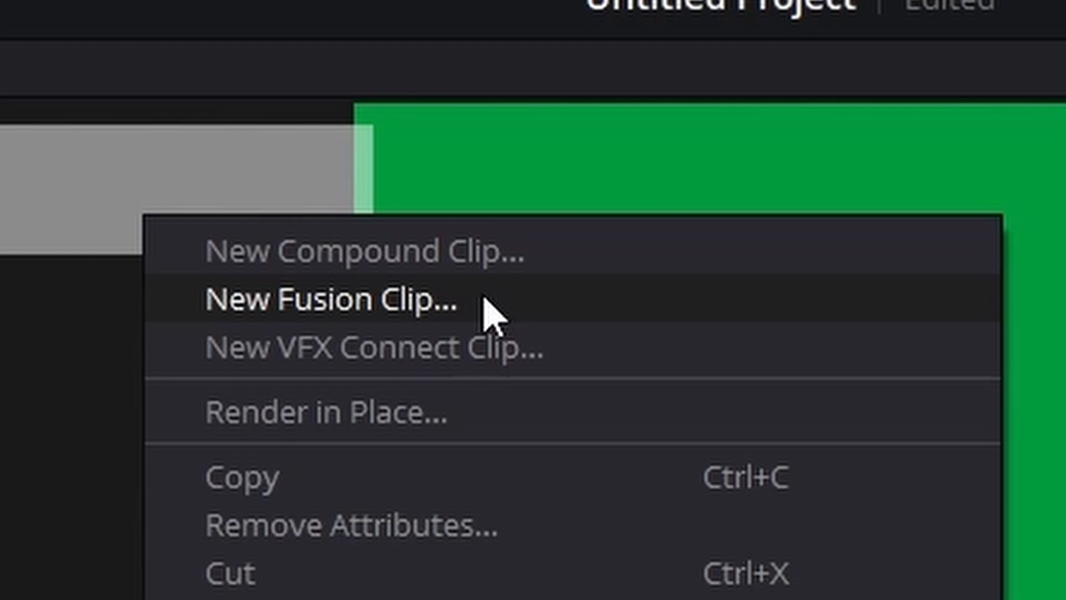
click(484, 298)
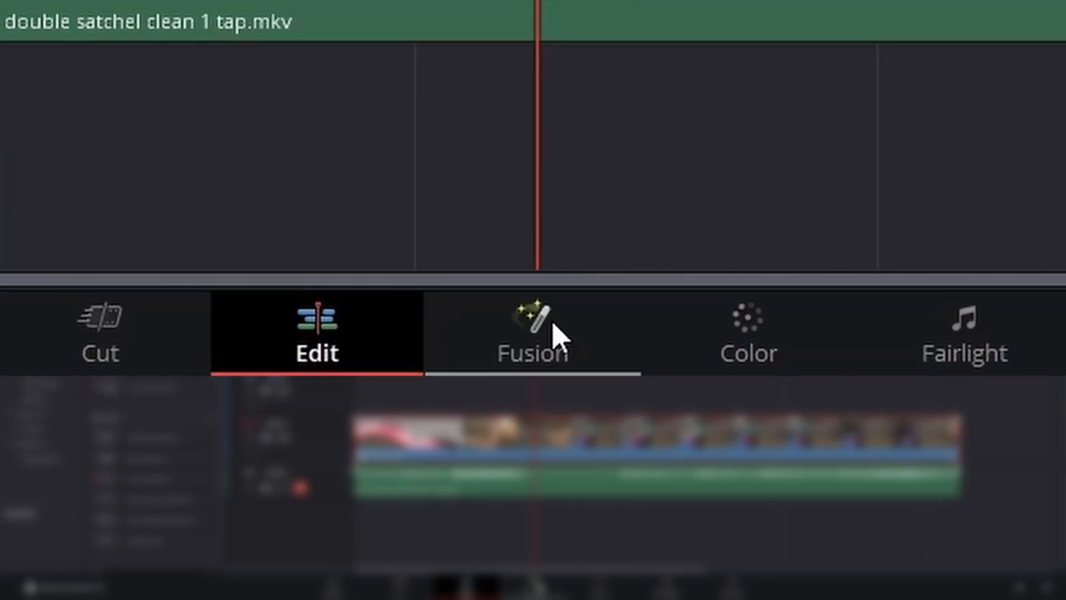
- Open the clip in Fusion and place the second media input node above the Merge node
click(553, 328)
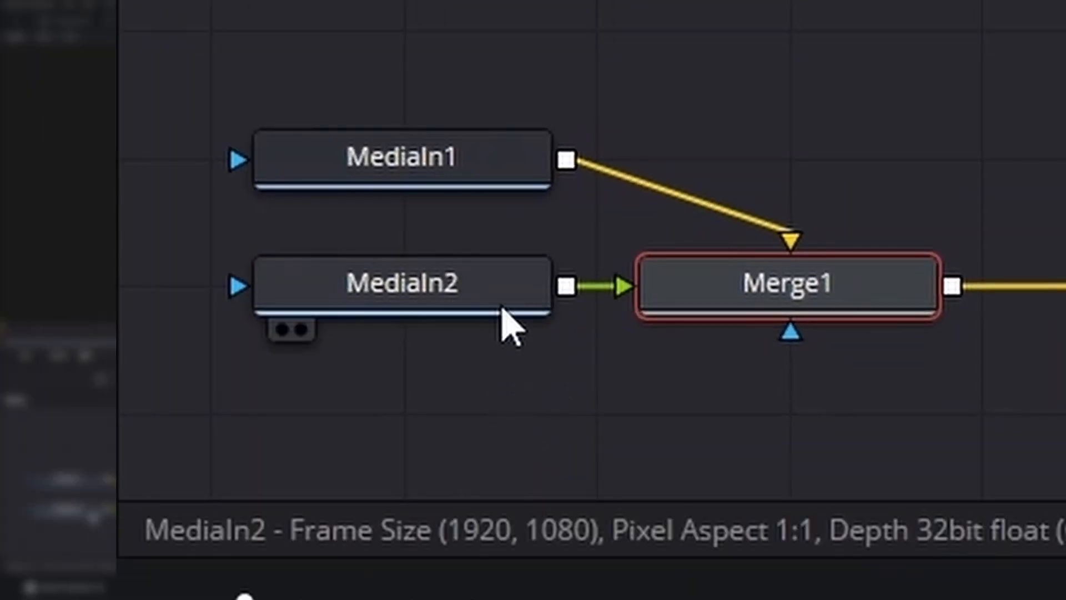
drag(466, 166, 857, 115)
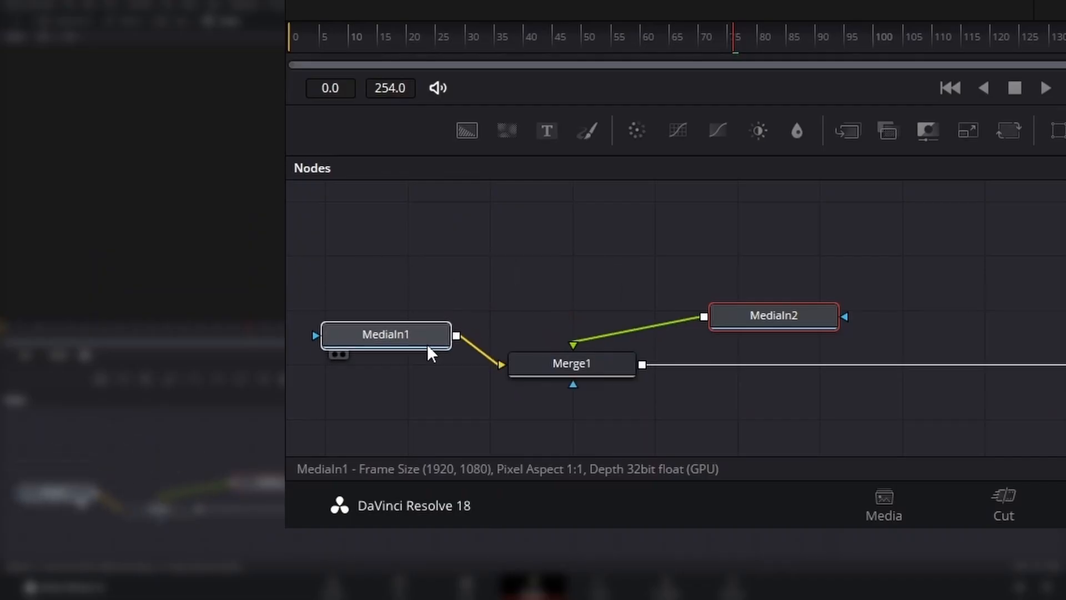
drag(436, 390, 441, 373)
drag(788, 327, 584, 292)
click(585, 288)
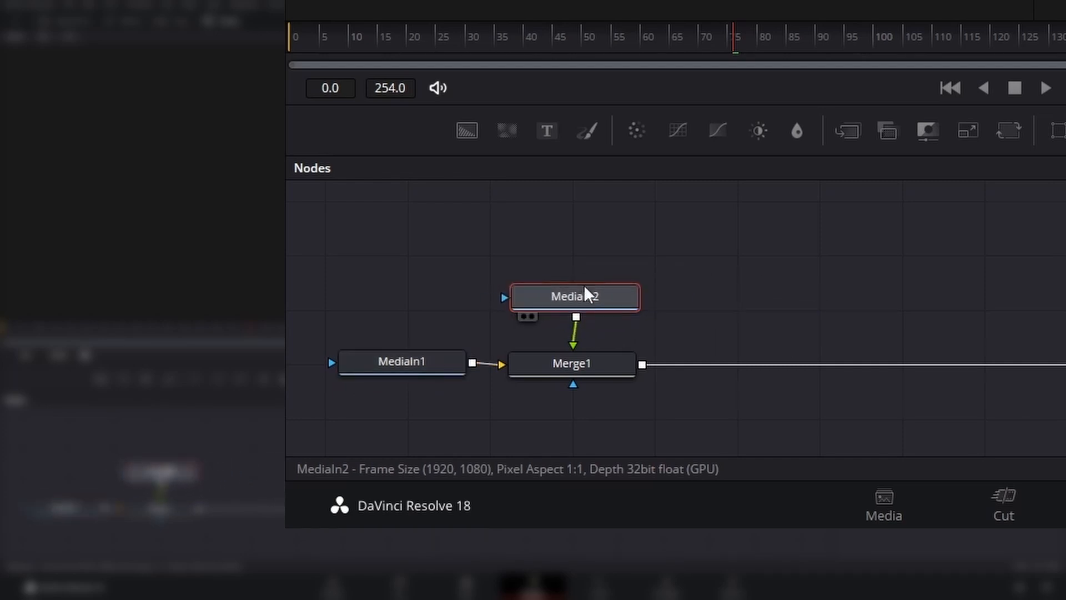
drag(321, 445, 415, 446)
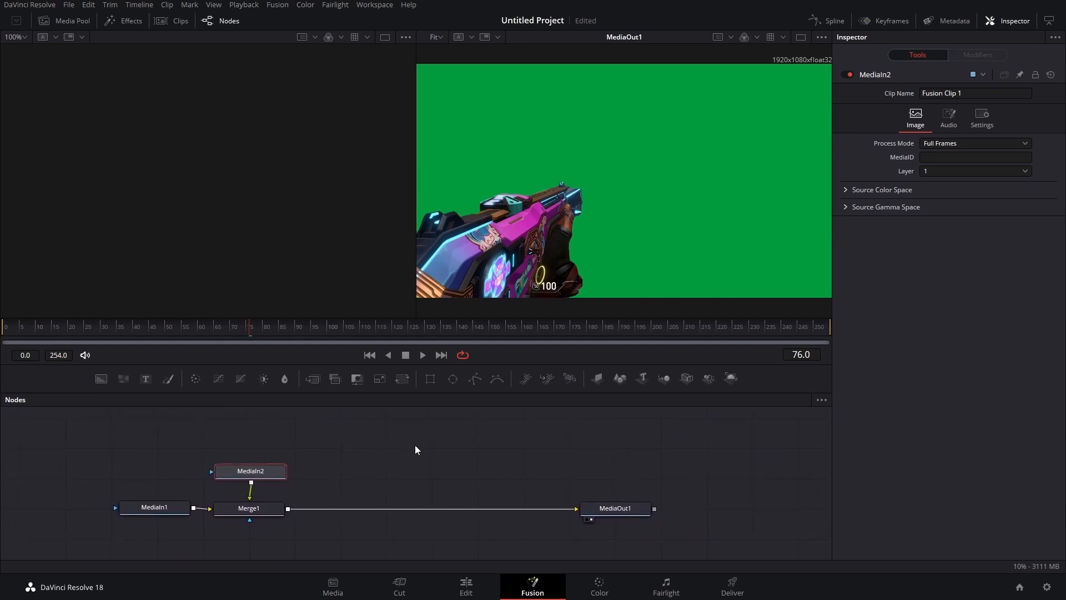
- Arrange the node tools to the grid in the node editor
scroll(416, 445, down, 1)
scroll(416, 445, up, 1)
scroll(416, 445, down, 1)
scroll(415, 445, up, 1)
scroll(416, 446, down, 1)
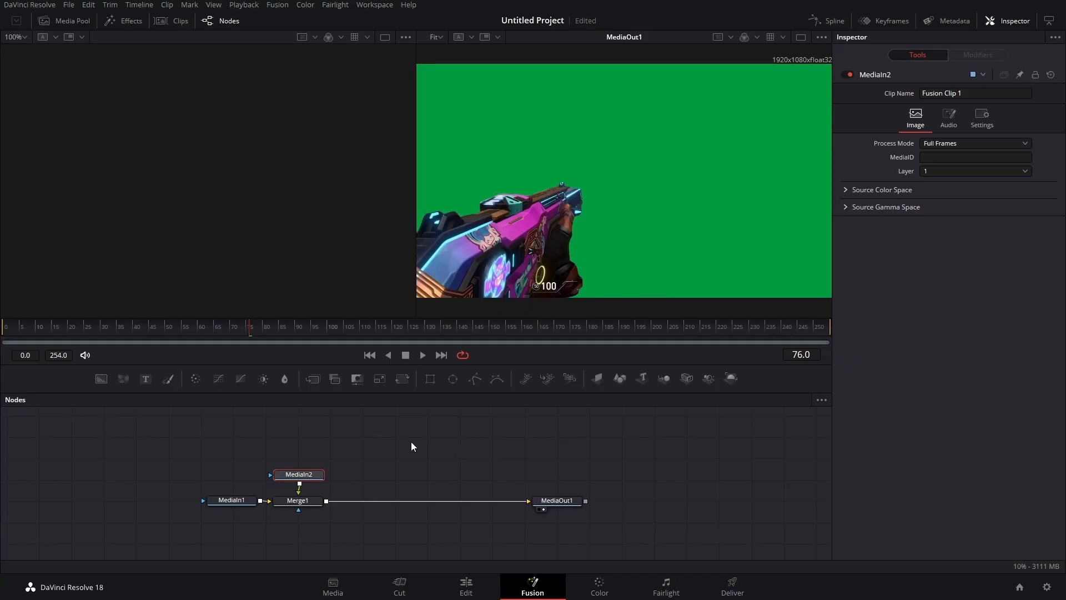
right_click(411, 447)
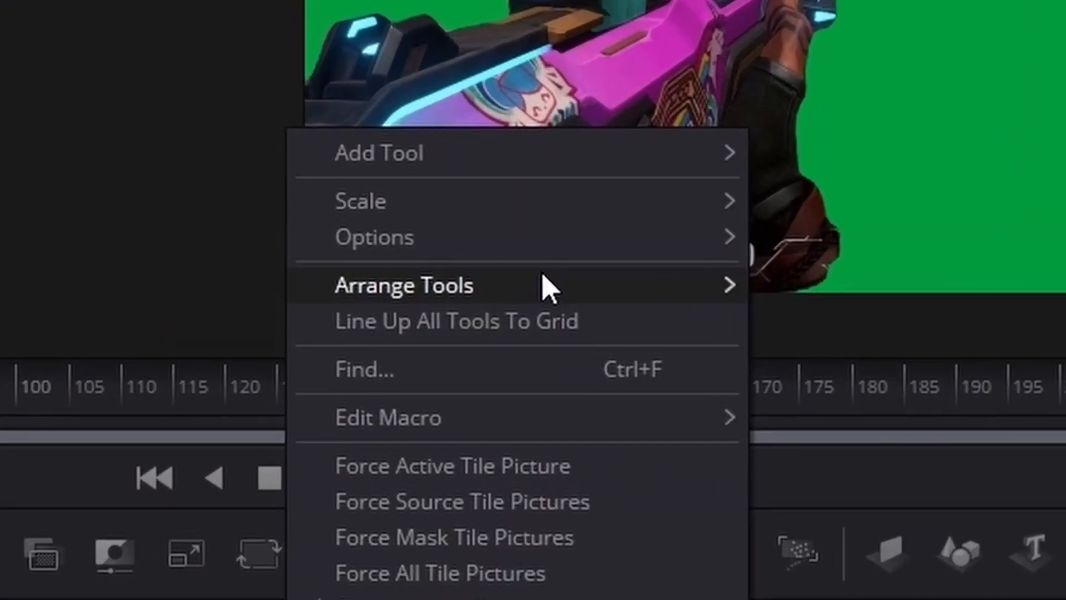
mouse_move(490, 293)
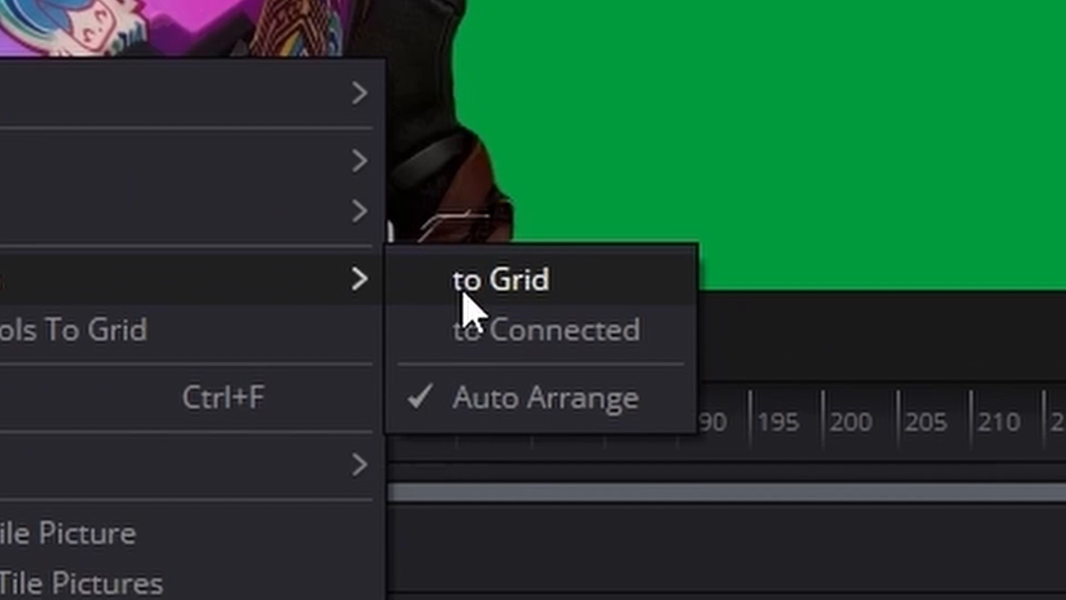
click(802, 290)
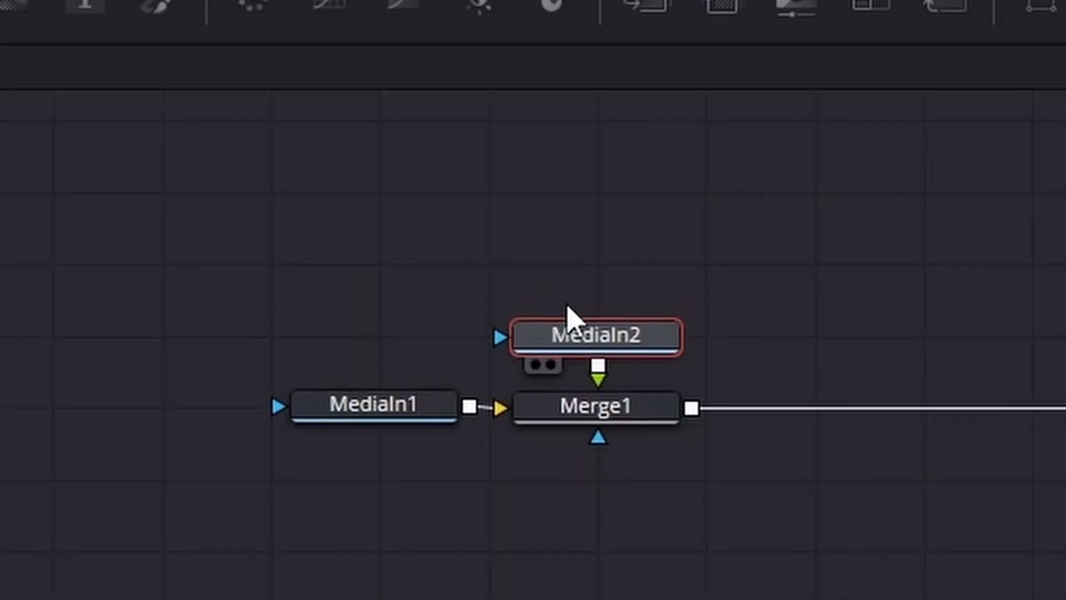
drag(452, 405, 405, 417)
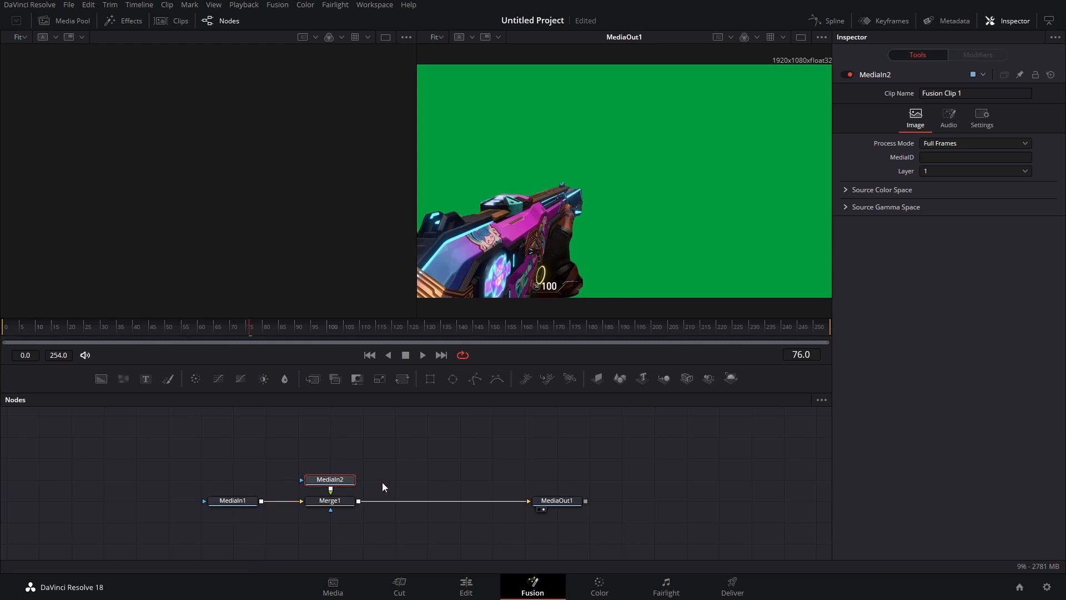
- Rename the upper media input node to foreground and the other media input node to background
key(F2)
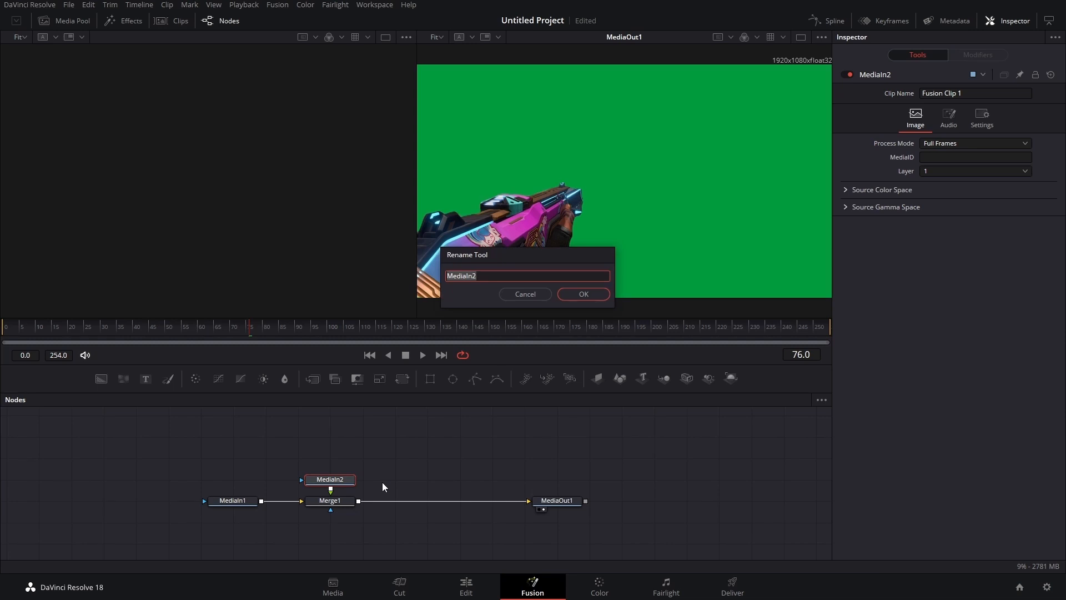
text(foreground)
key(Return)
click(236, 502)
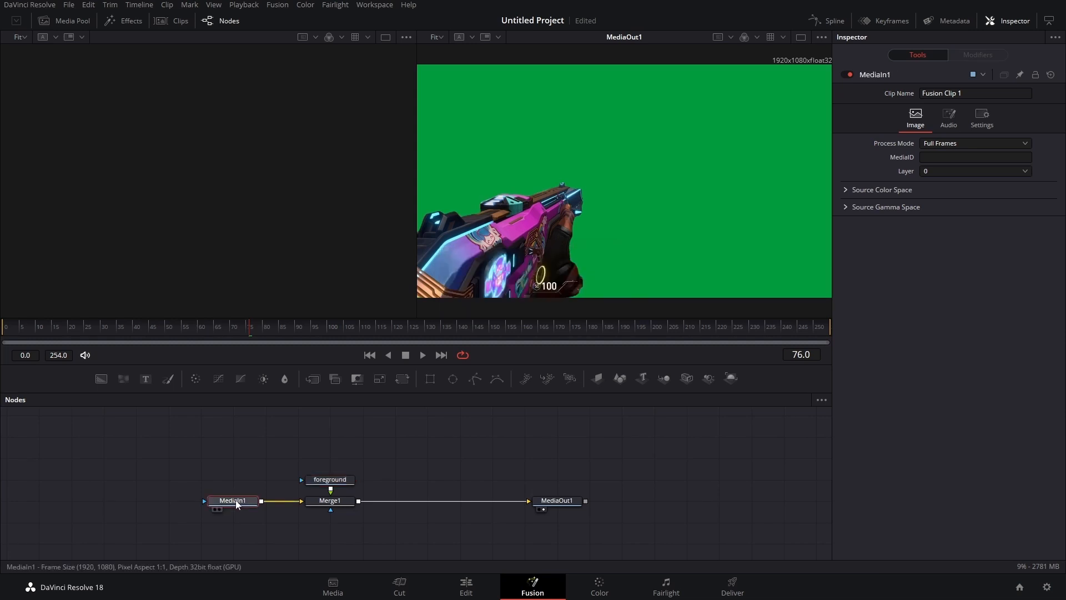
key(F2)
text(bac)
text(kground)
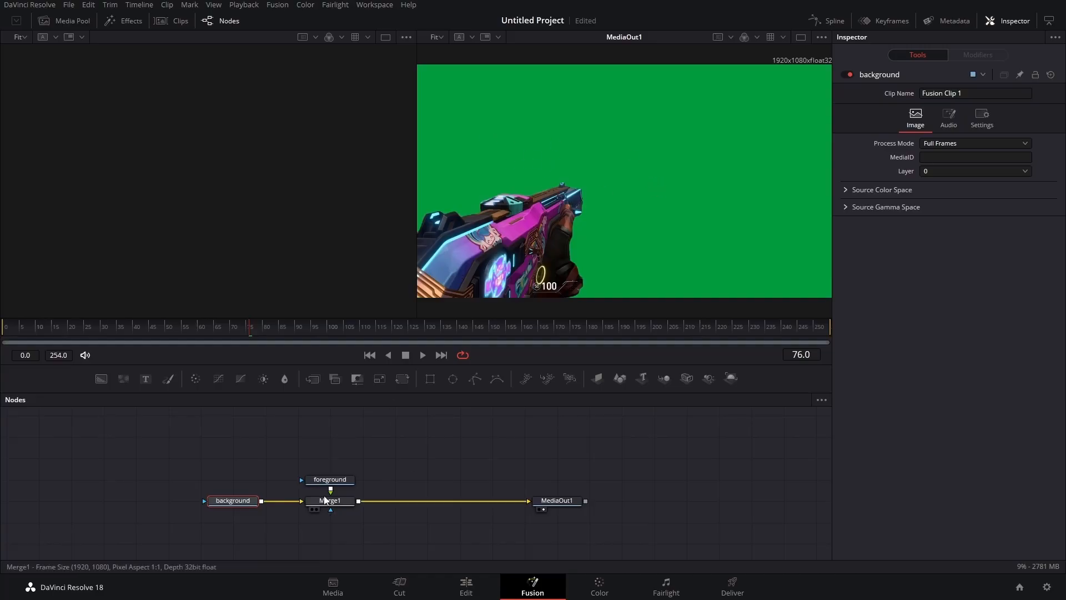
- Insert a Delta Keyer between the foreground node and the Merge node
drag(330, 480, 330, 458)
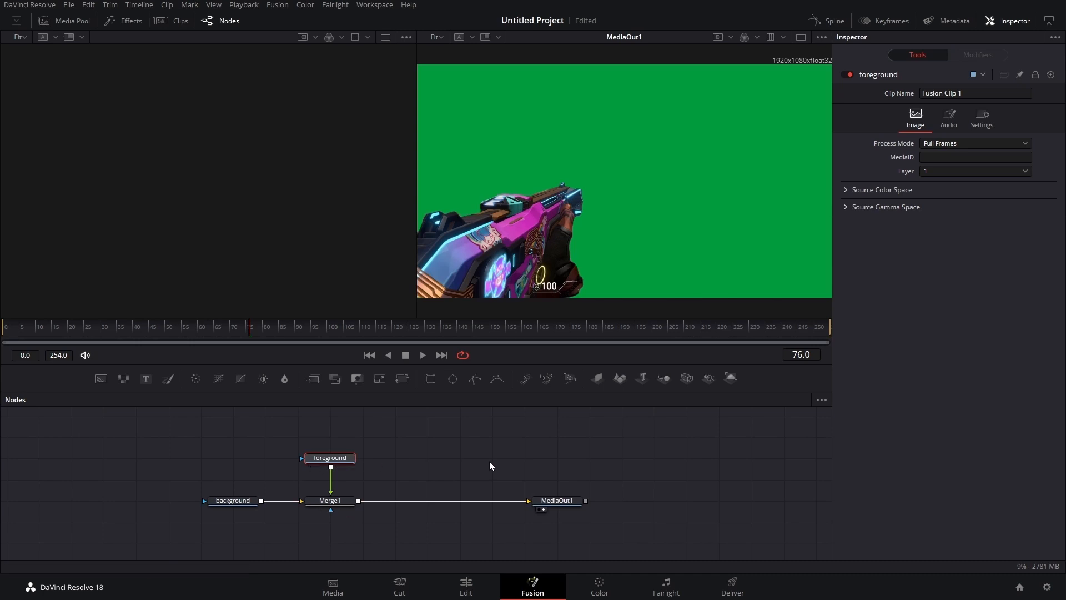
key(shift+space)
text(del)
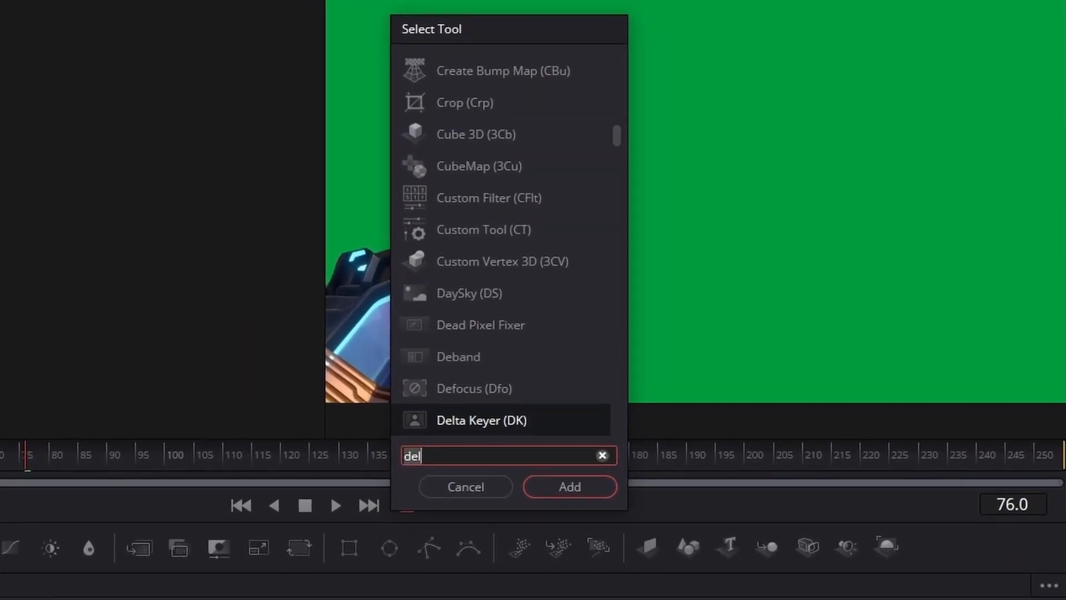
text(ta)
key(Return)
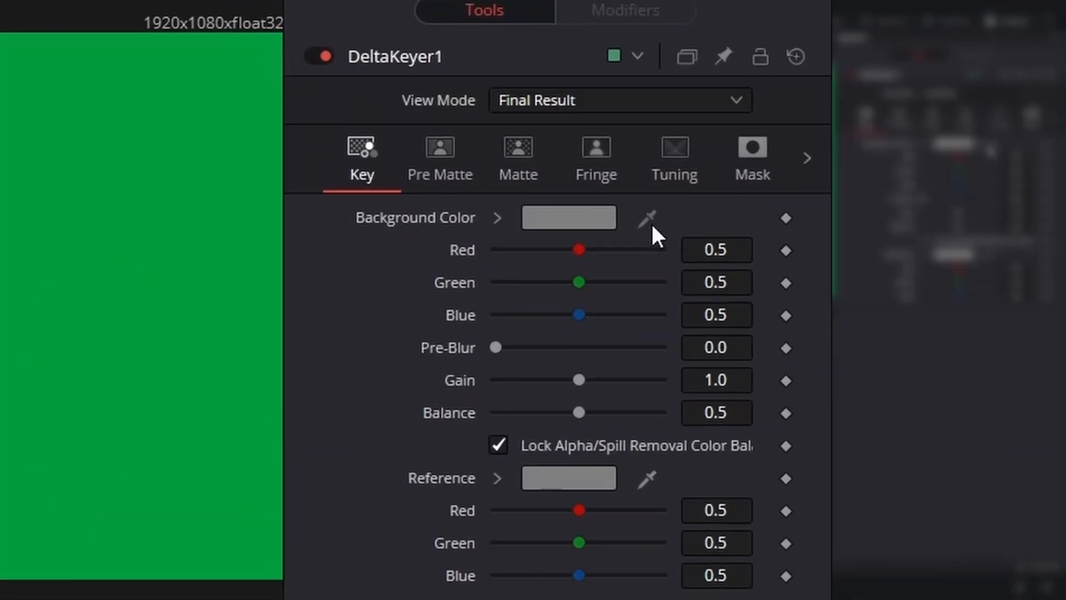
- Sample the green screen as the Delta Keyer's background colour with the eyedropper and view the keyer result
drag(989, 146, 867, 159)
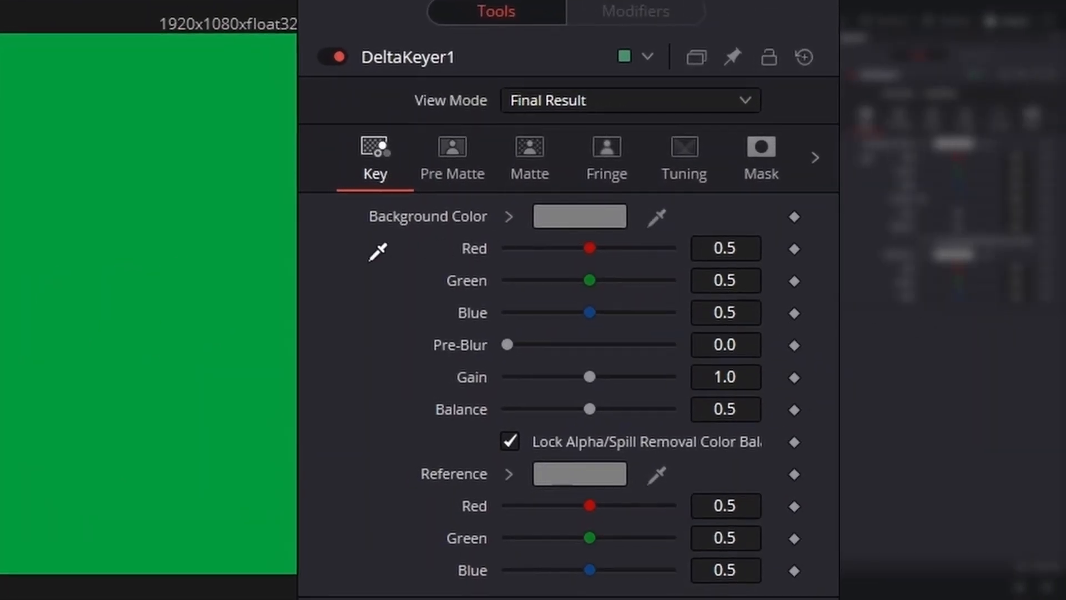
drag(371, 260, 507, 214)
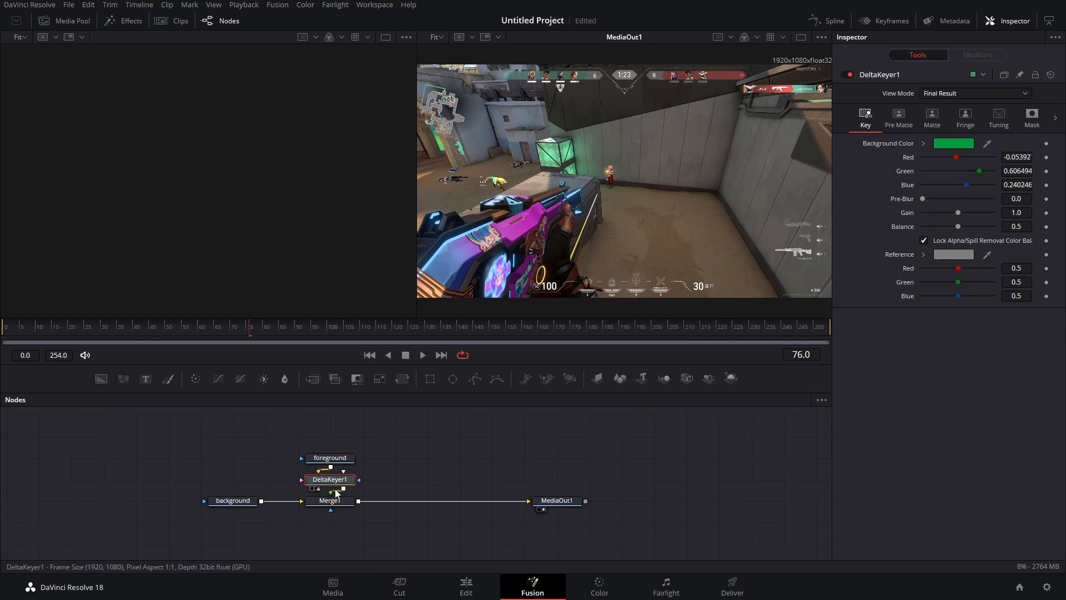
key(1)
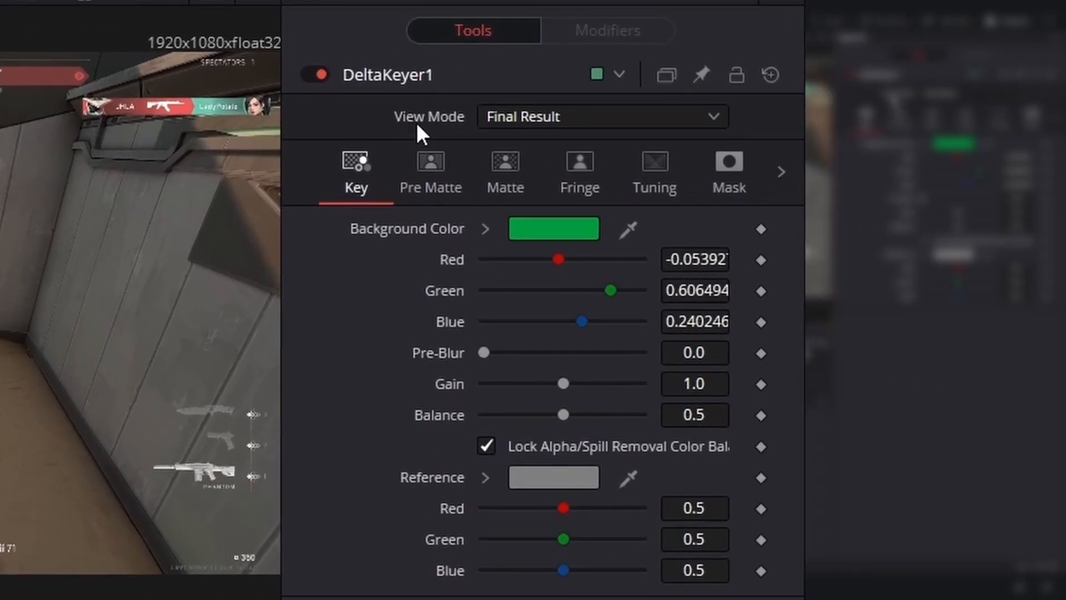
- Preview the Delta Keyer's Matte and Tuning Ranges view modes, then return the view mode to Final Result
click(565, 116)
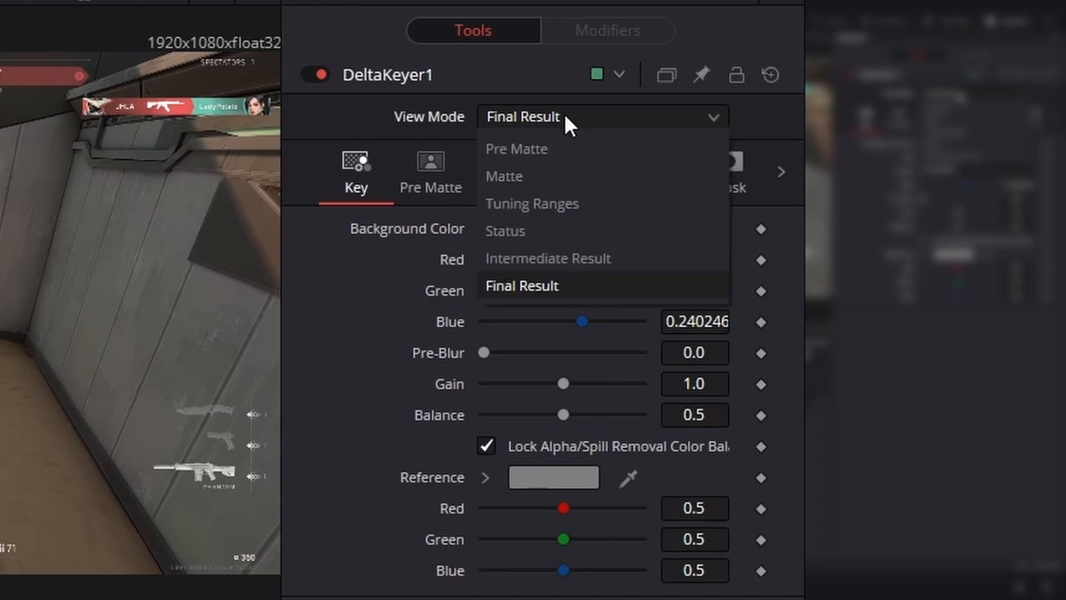
click(543, 191)
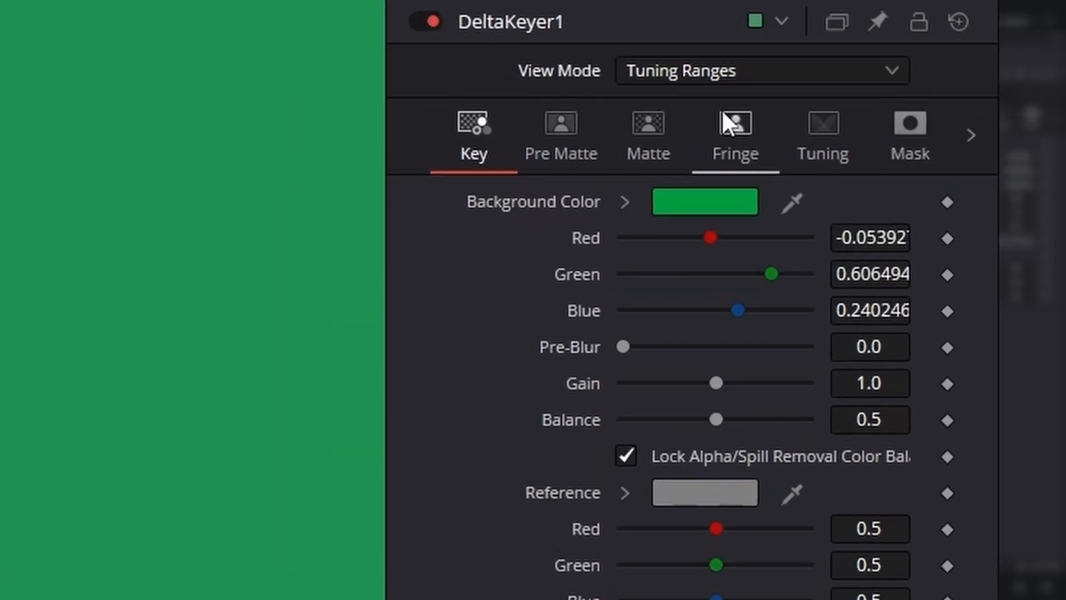
click(572, 117)
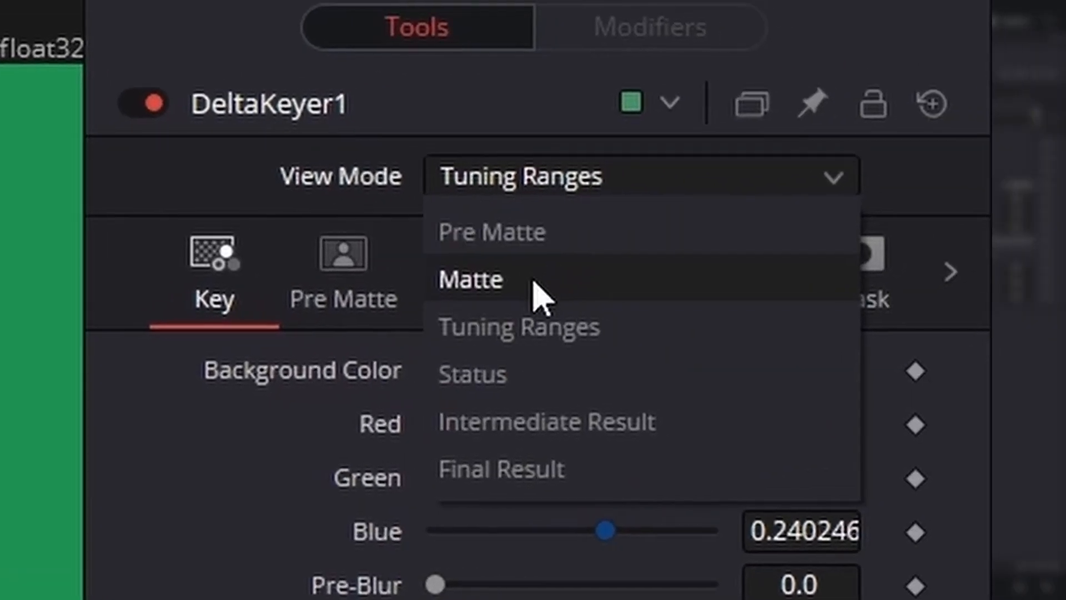
click(542, 297)
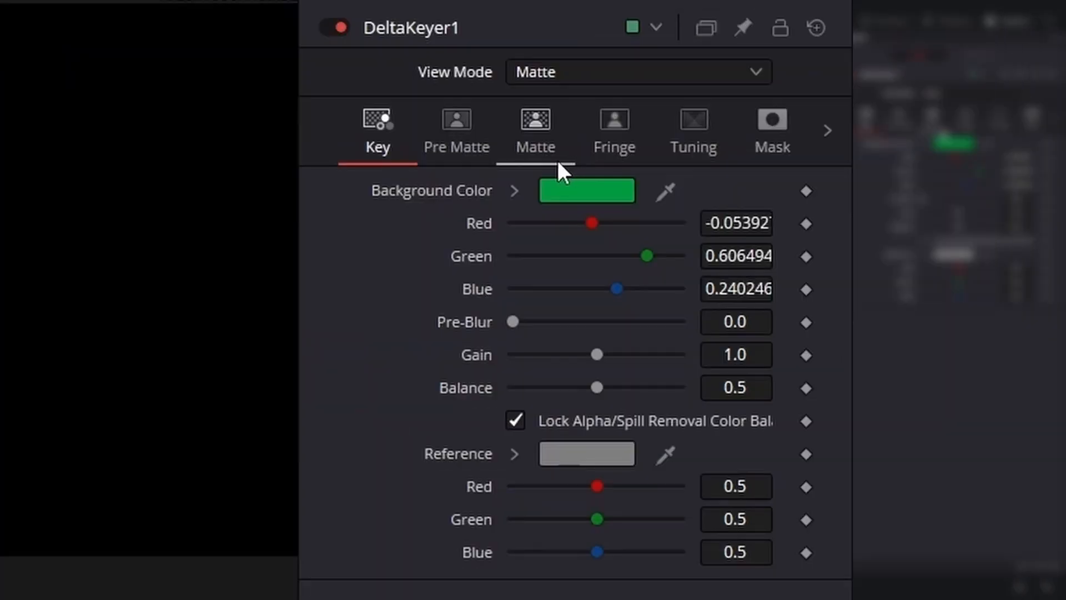
click(543, 148)
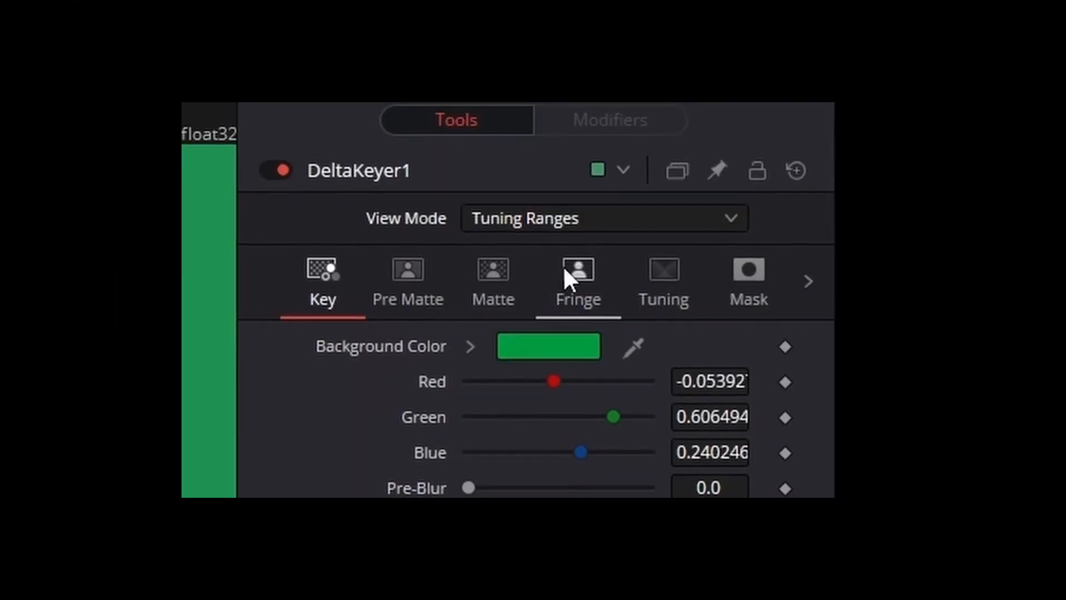
click(555, 222)
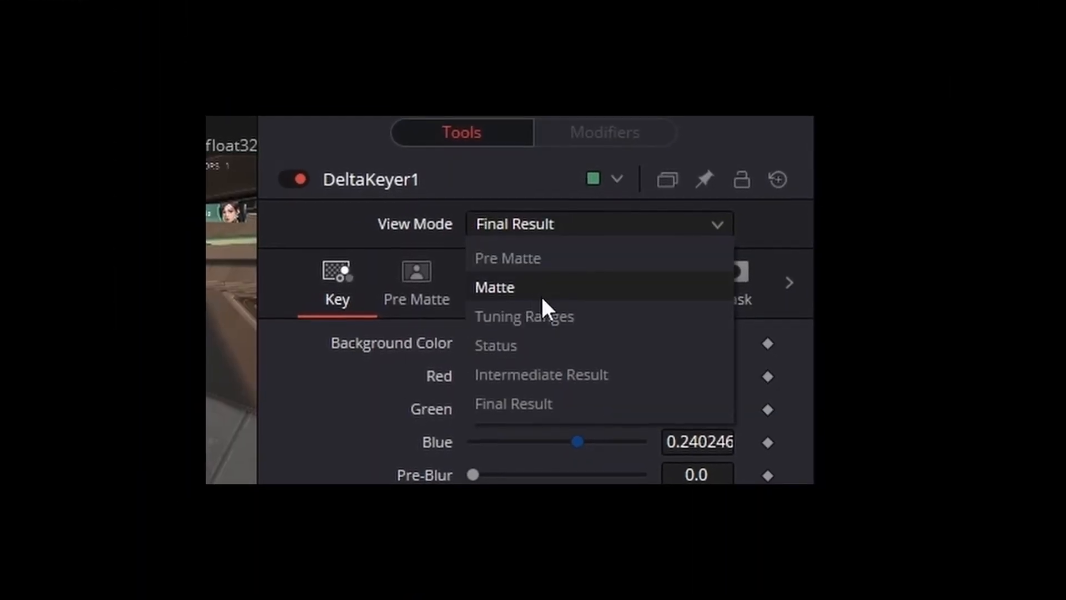
click(558, 224)
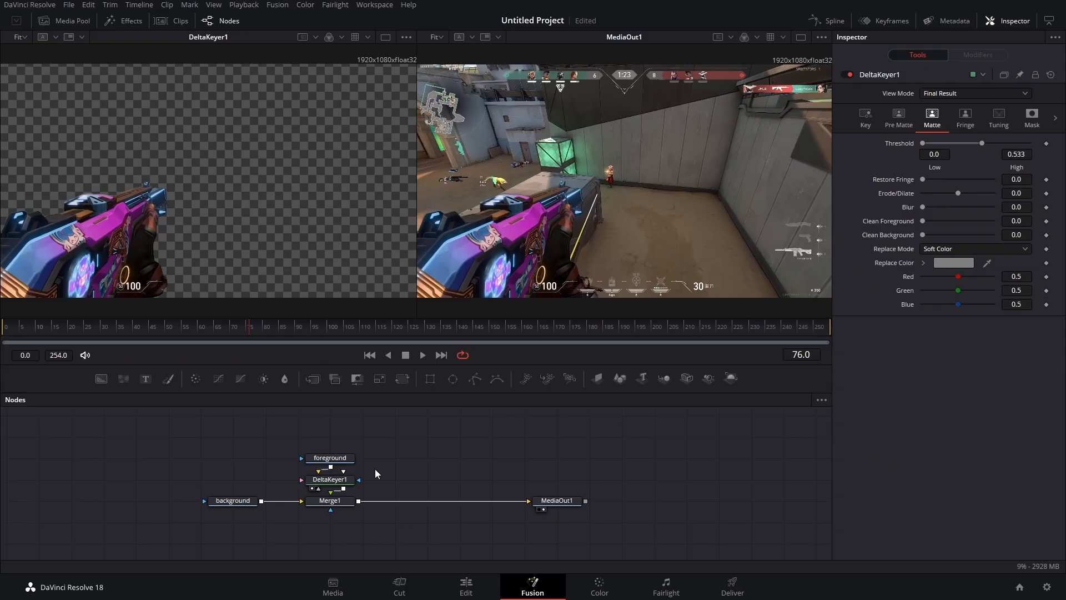
- Insert the Edge Control template from the Fusion templates between the Delta Keyer and Merge1 and view it in the first viewer
drag(378, 445, 328, 456)
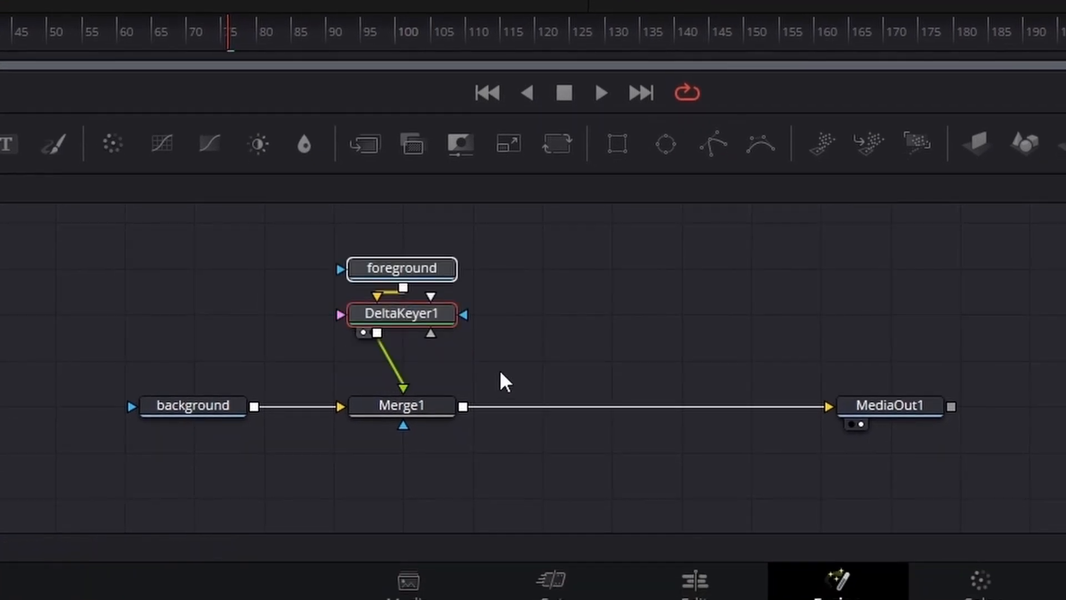
click(566, 343)
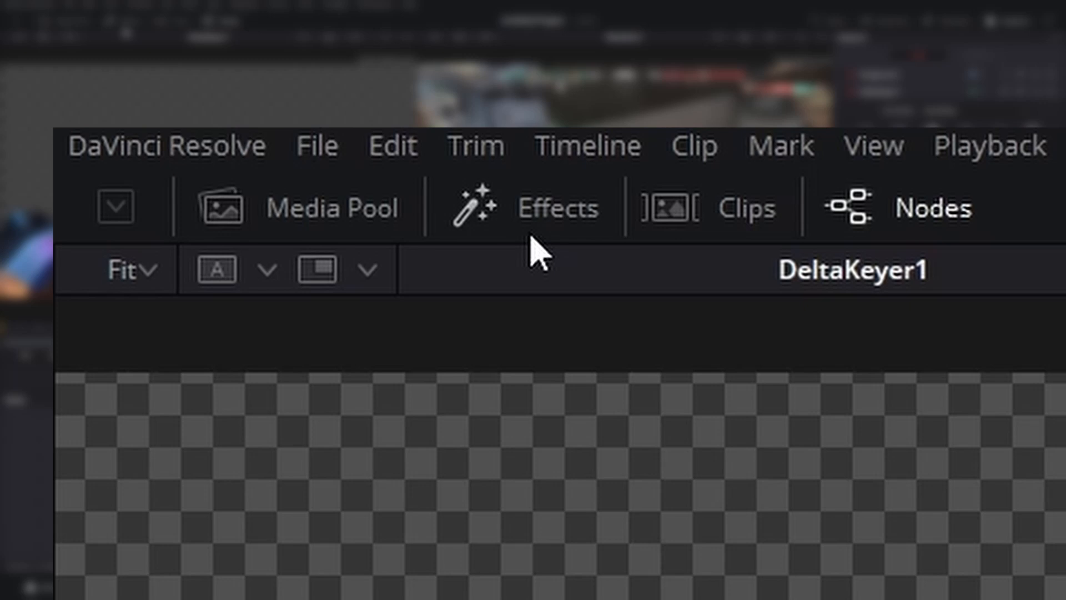
click(529, 233)
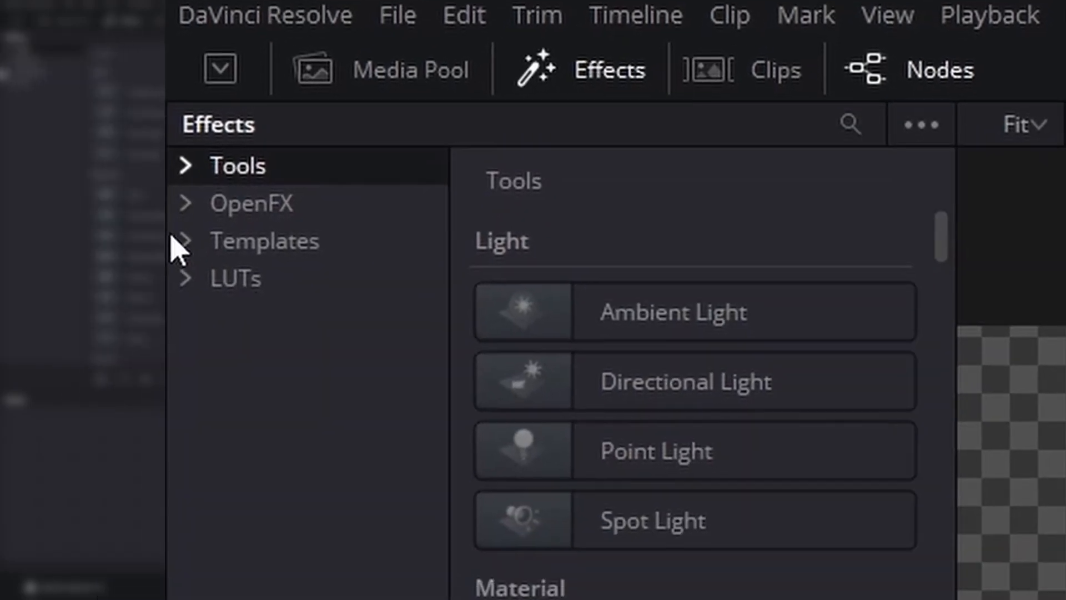
click(79, 403)
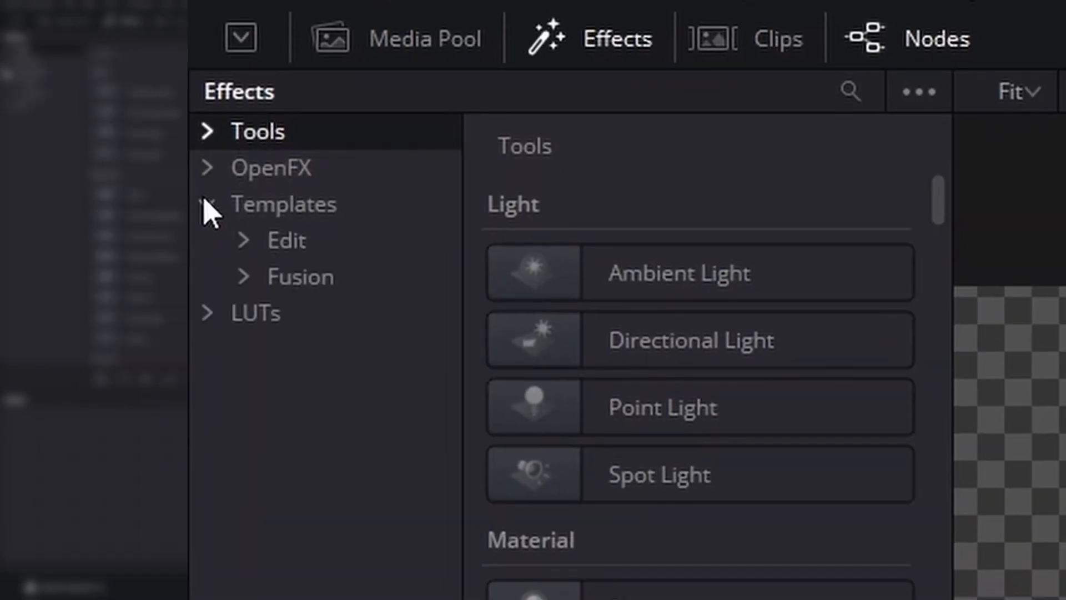
click(244, 281)
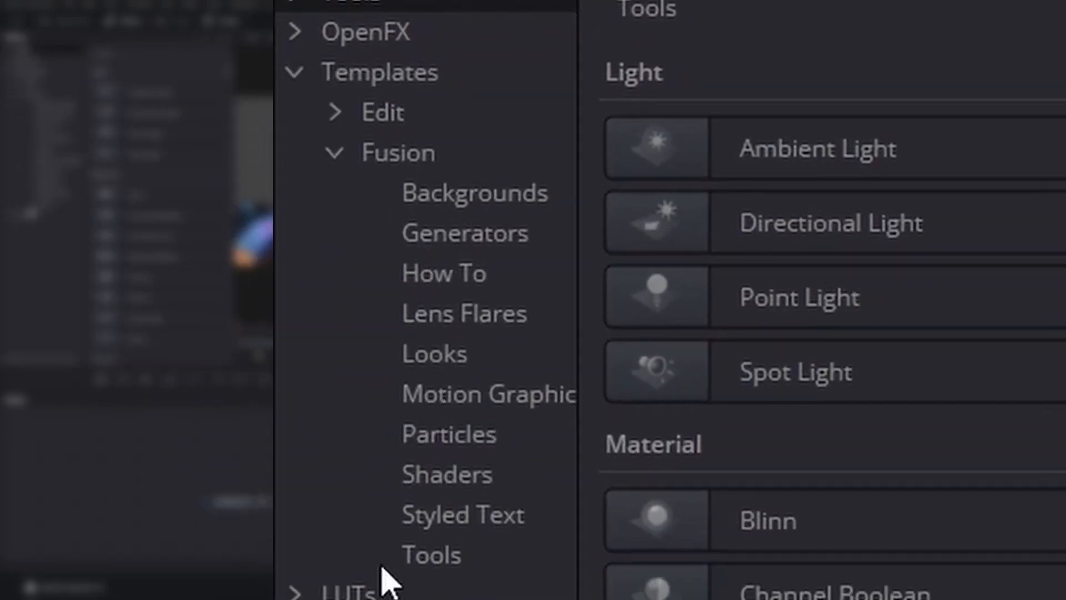
click(431, 552)
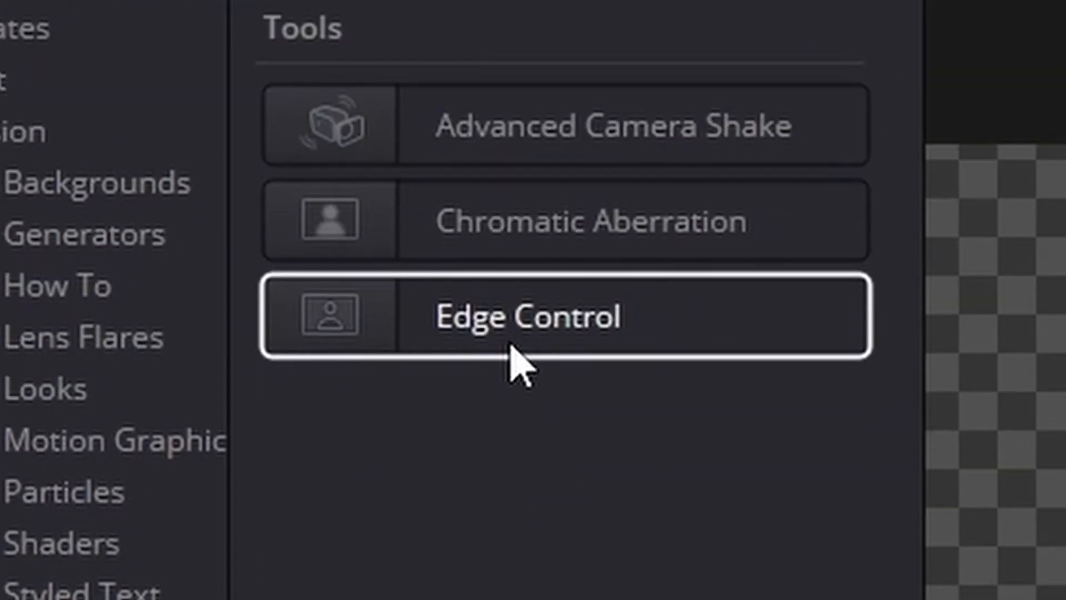
mouse_move(510, 345)
mouse_down()
mouse_move(522, 500)
mouse_move(522, 357)
mouse_up()
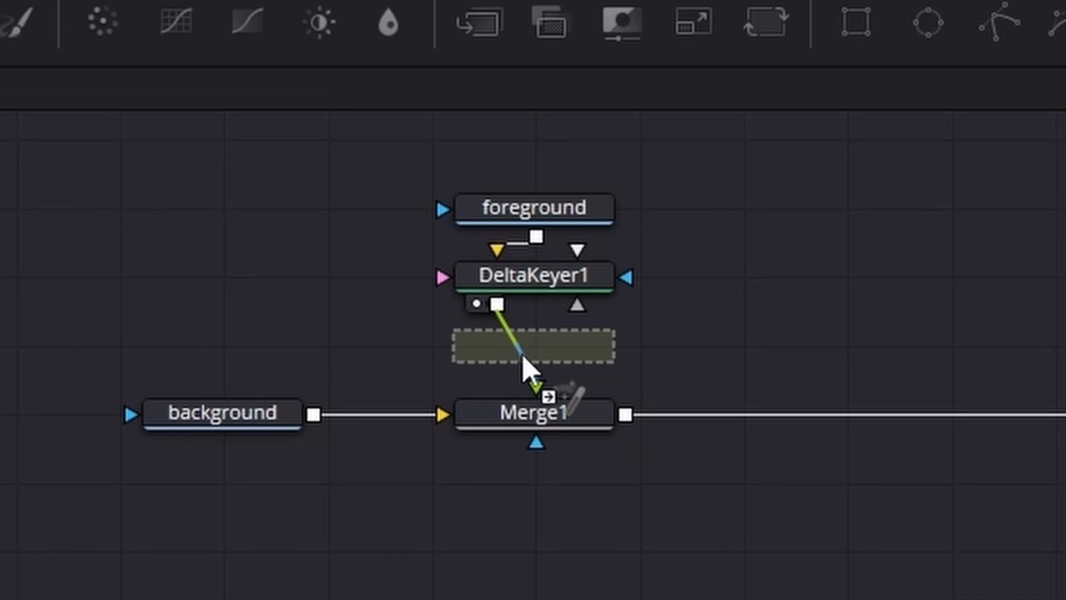
drag(523, 358, 532, 367)
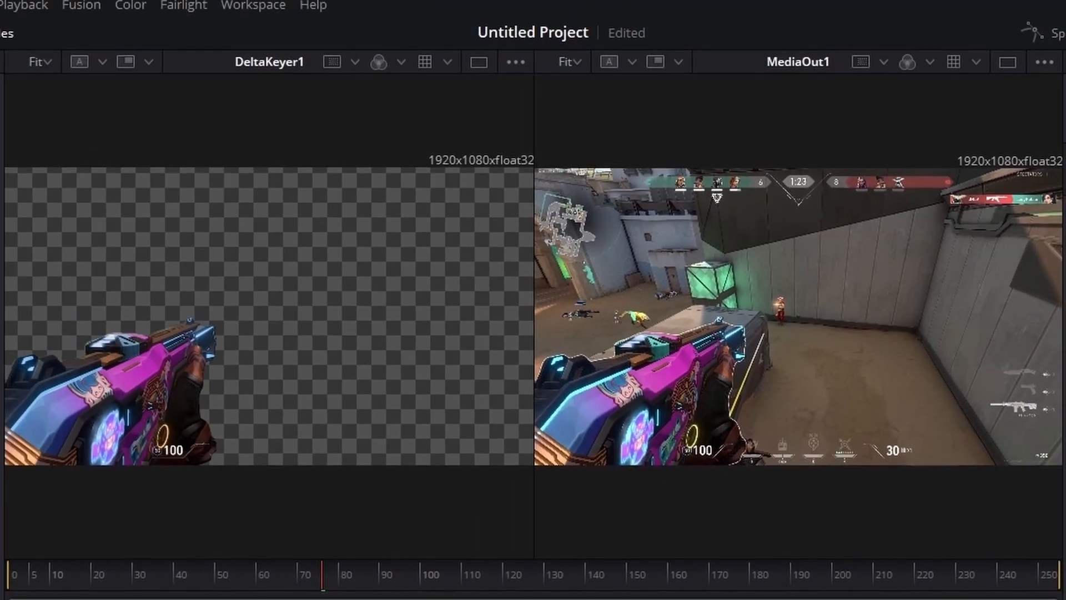
key(1)
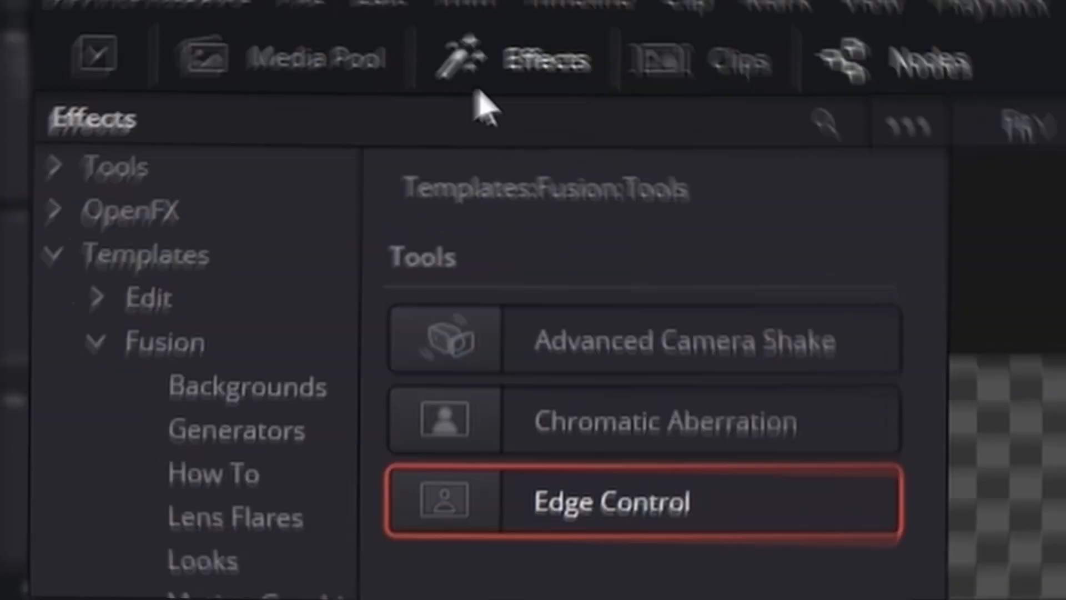
click(536, 94)
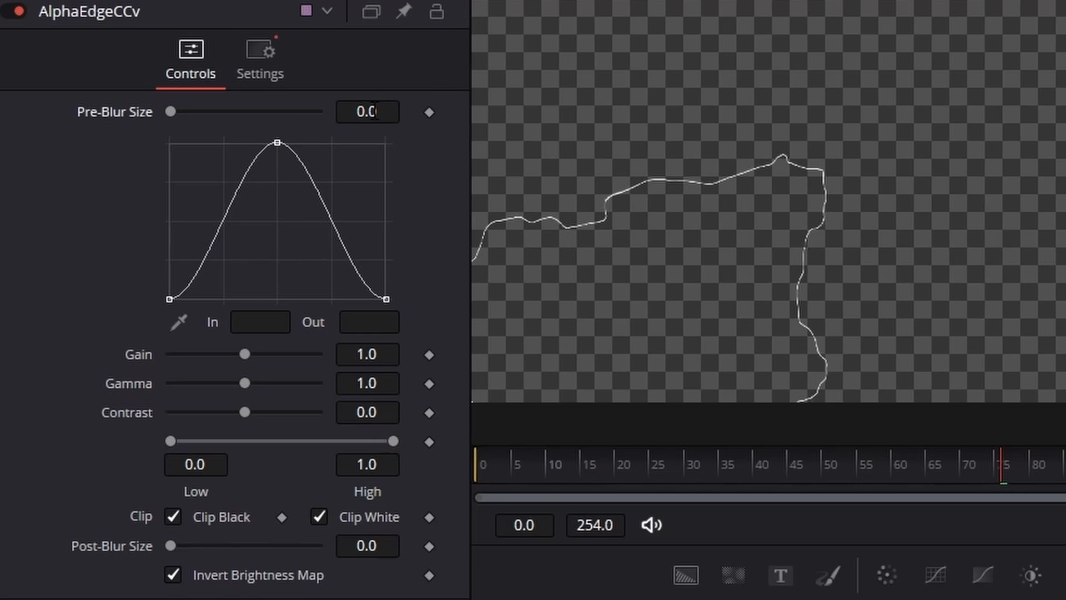
mouse_move(376, 112)
mouse_down()
mouse_move(408, 112)
mouse_move(394, 111)
mouse_up()
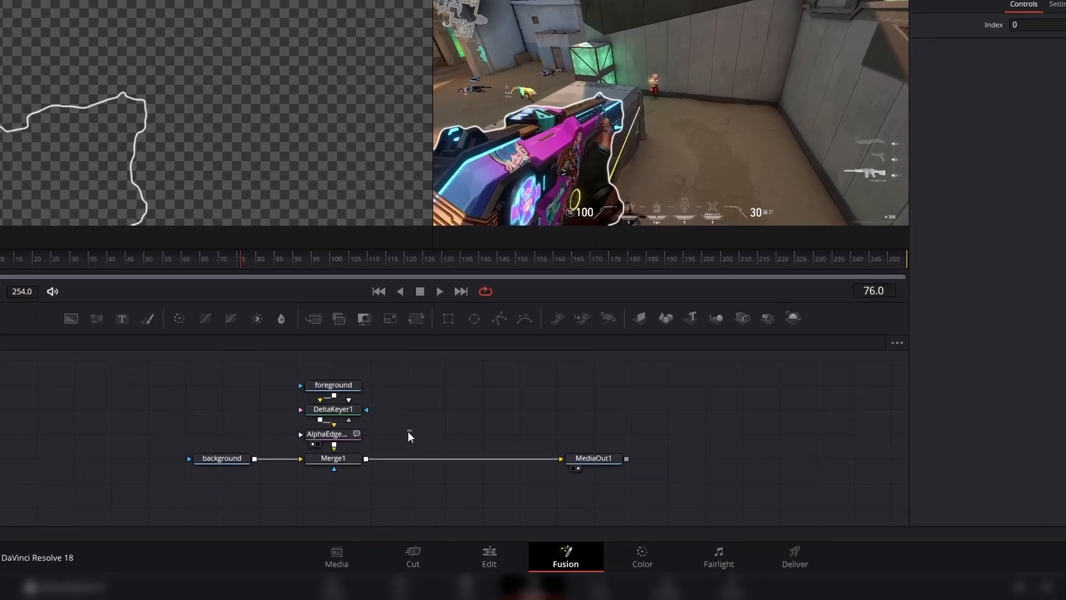
- Add a FastNoise node onto the link below the Alpha Edge node, merging it into that branch
drag(396, 478, 280, 423)
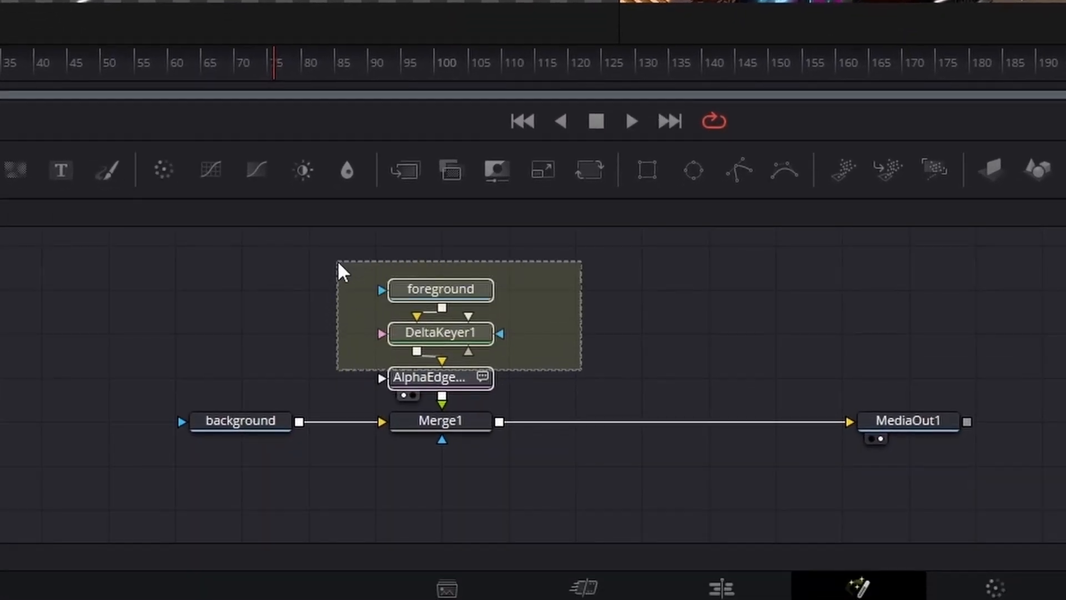
drag(338, 260, 338, 259)
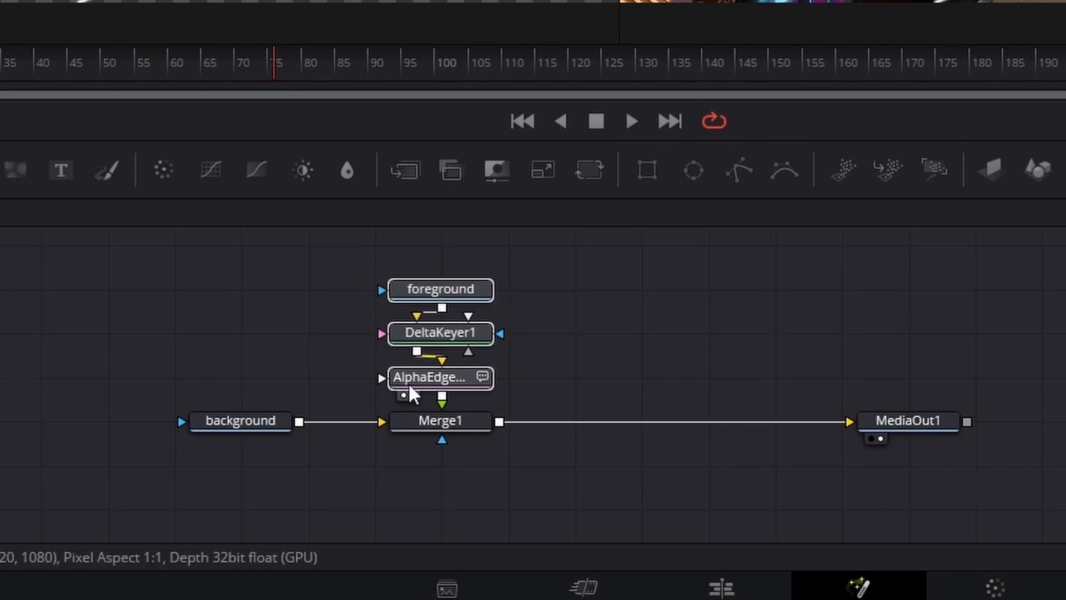
drag(408, 382, 422, 341)
click(626, 337)
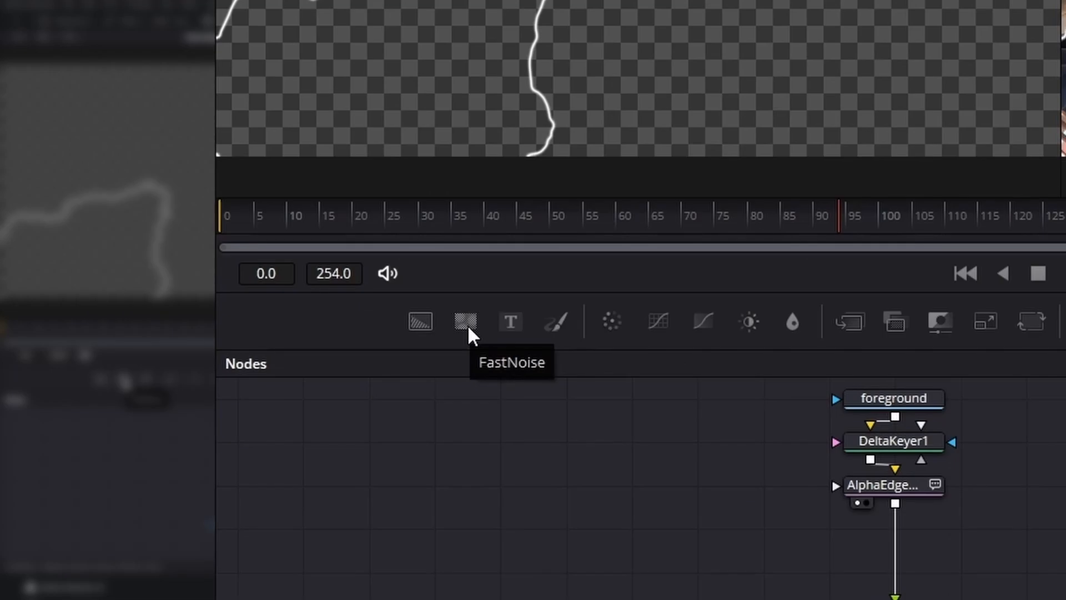
drag(468, 324, 892, 519)
drag(531, 331, 531, 333)
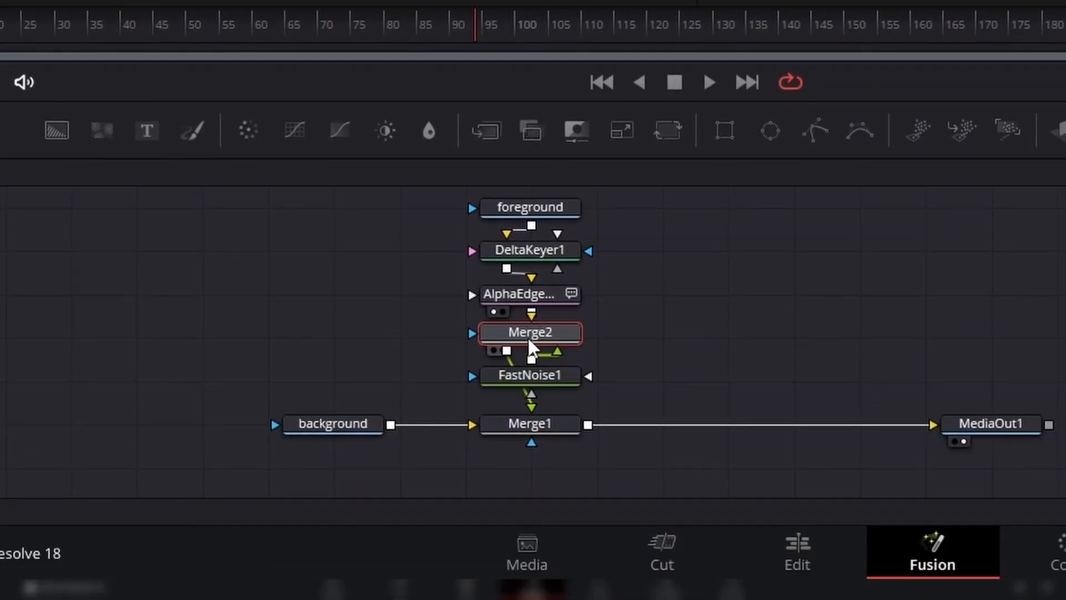
- Move the FastNoise node beside the new Merge2 node and set Merge2's apply mode to Multiply
drag(529, 388, 679, 326)
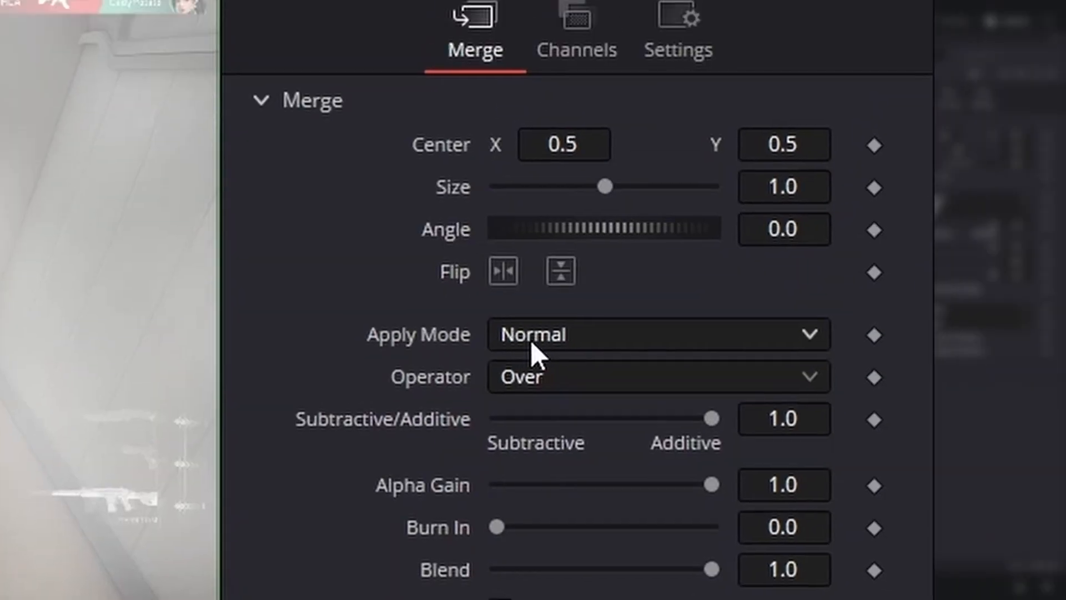
click(533, 335)
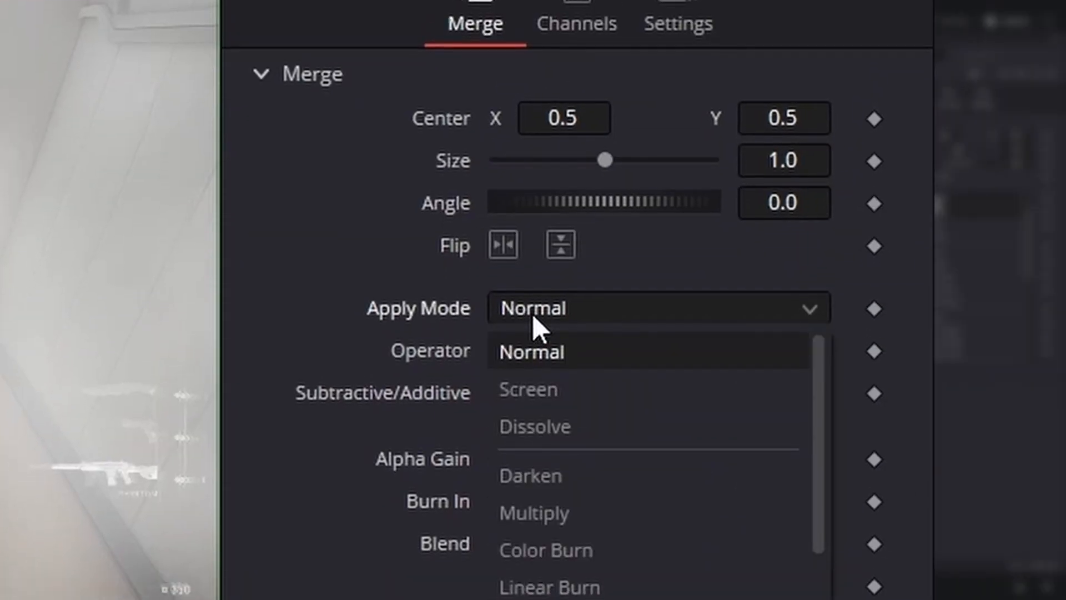
click(581, 329)
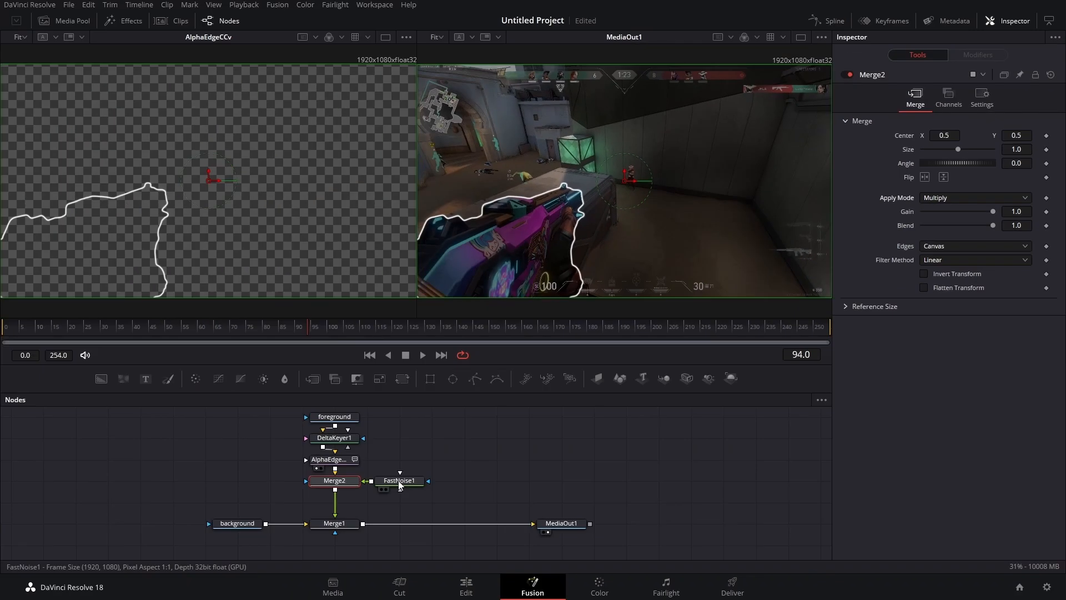
- Set the FastNoise node's colour type to Gradient
click(399, 480)
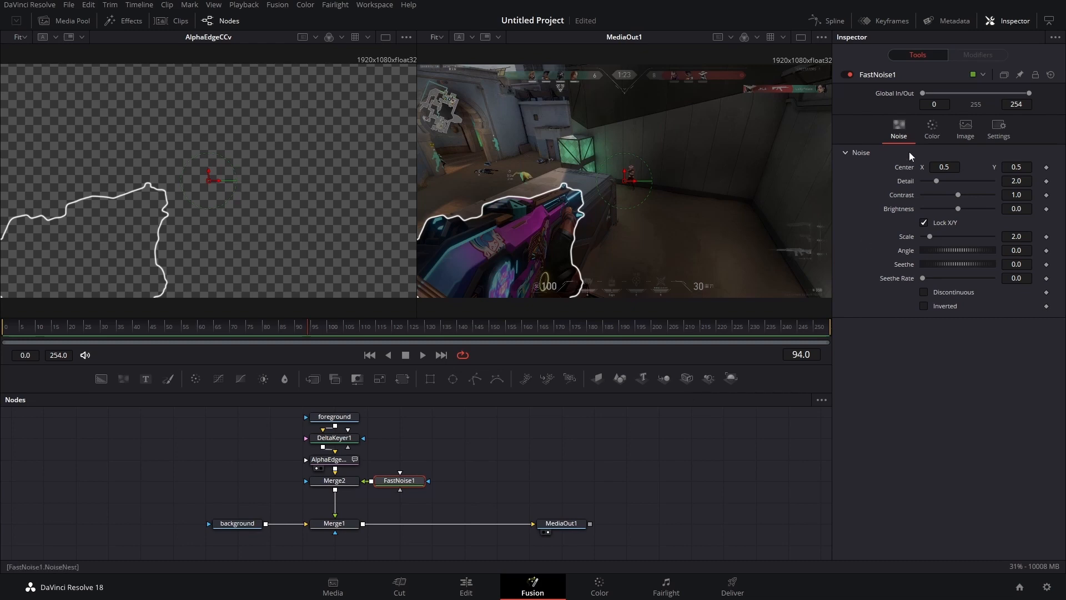
click(931, 138)
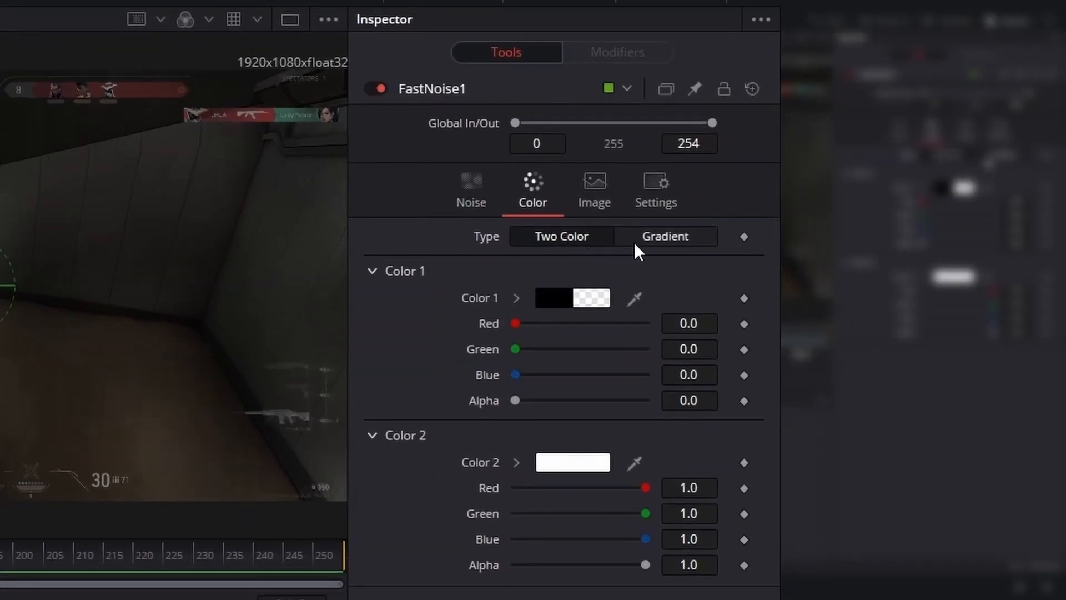
click(636, 242)
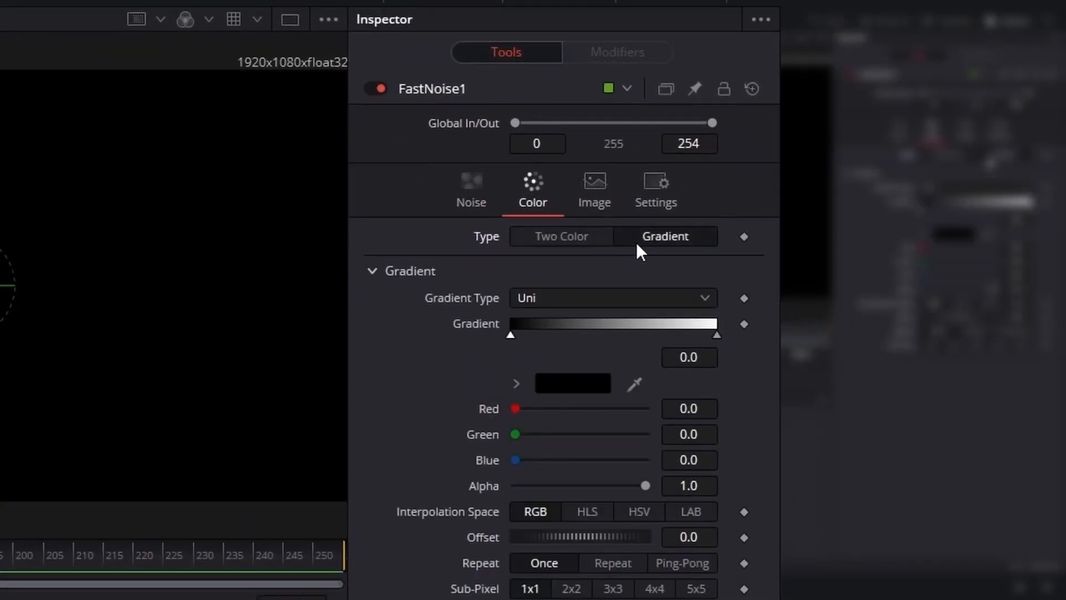
- Set the FastNoise Seethe Rate to 1.0 and raise its Scale and Detail values
click(429, 189)
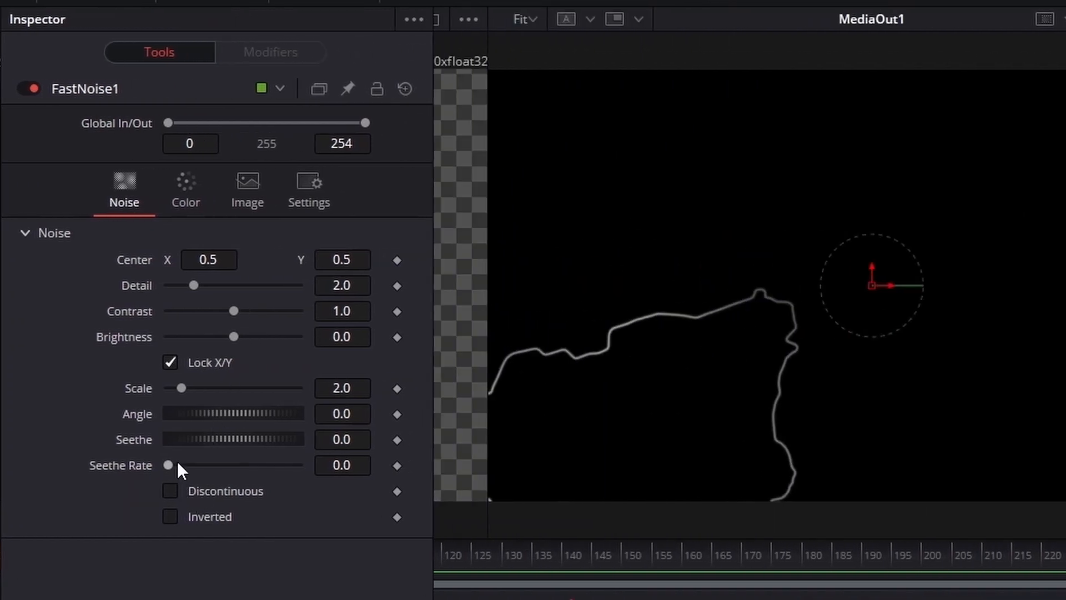
drag(172, 465, 428, 465)
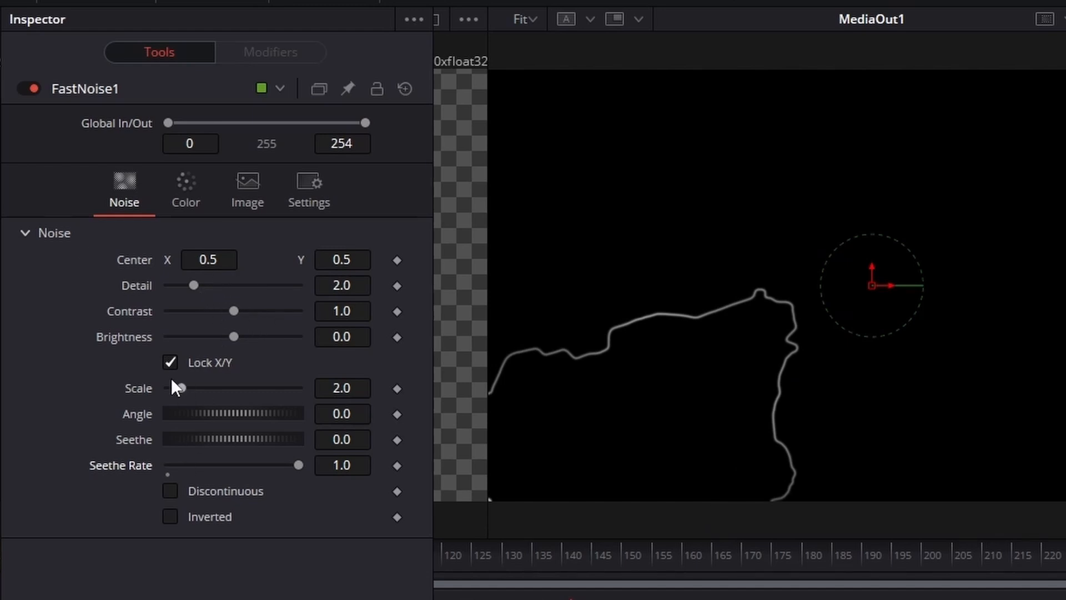
drag(176, 388, 194, 392)
drag(207, 282, 265, 311)
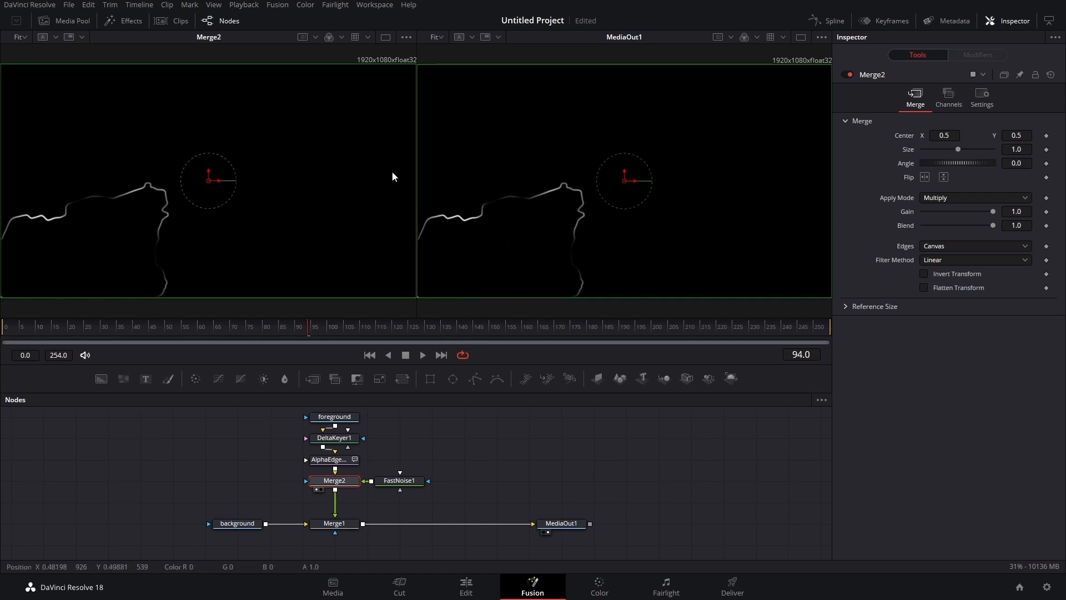
- Set Merge1's apply mode to Screen
click(345, 527)
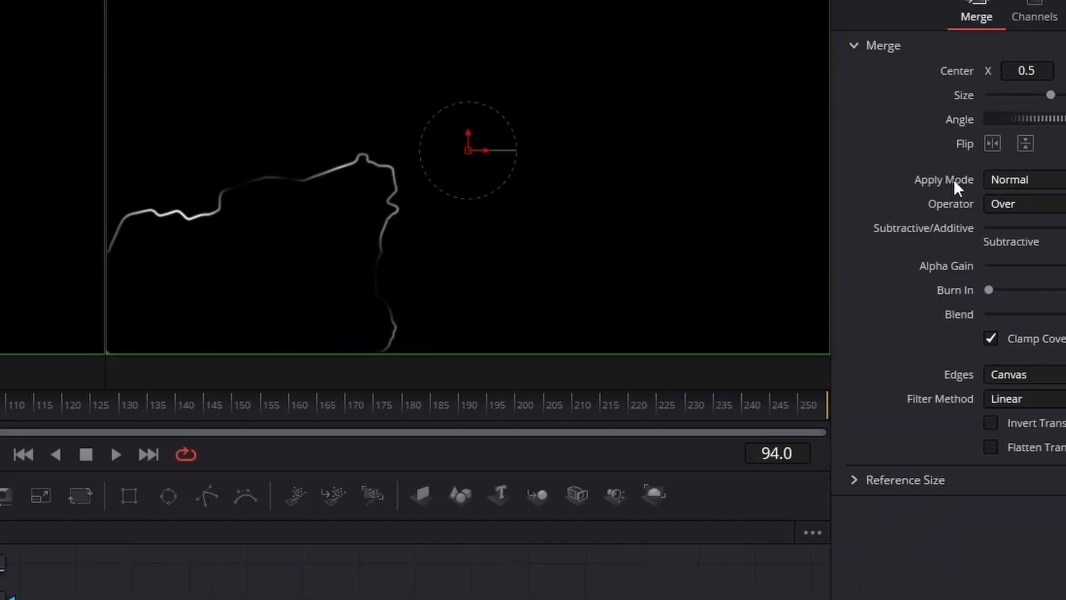
click(854, 294)
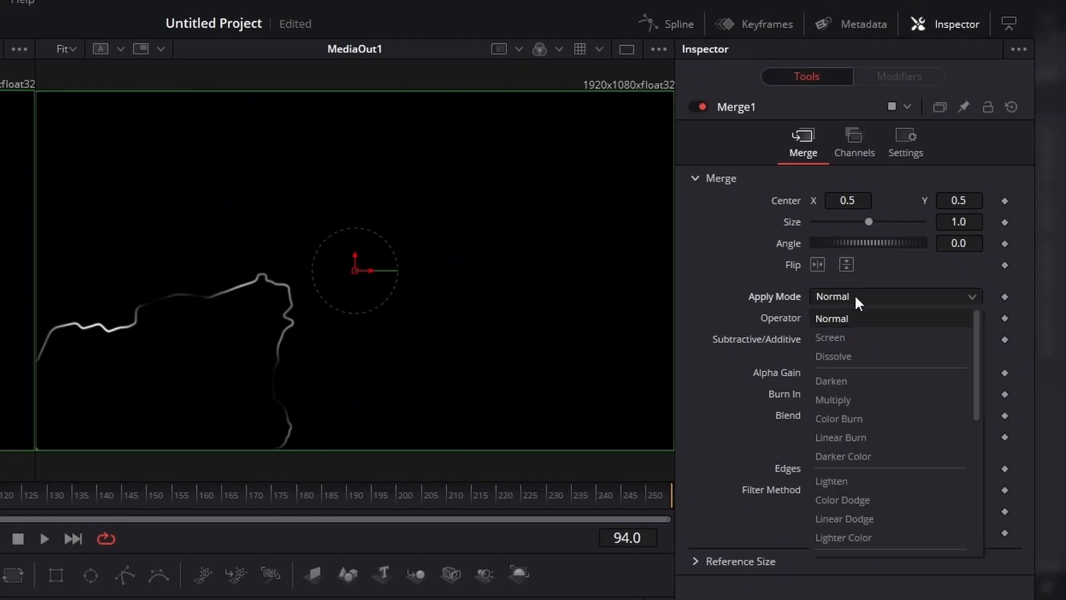
click(855, 334)
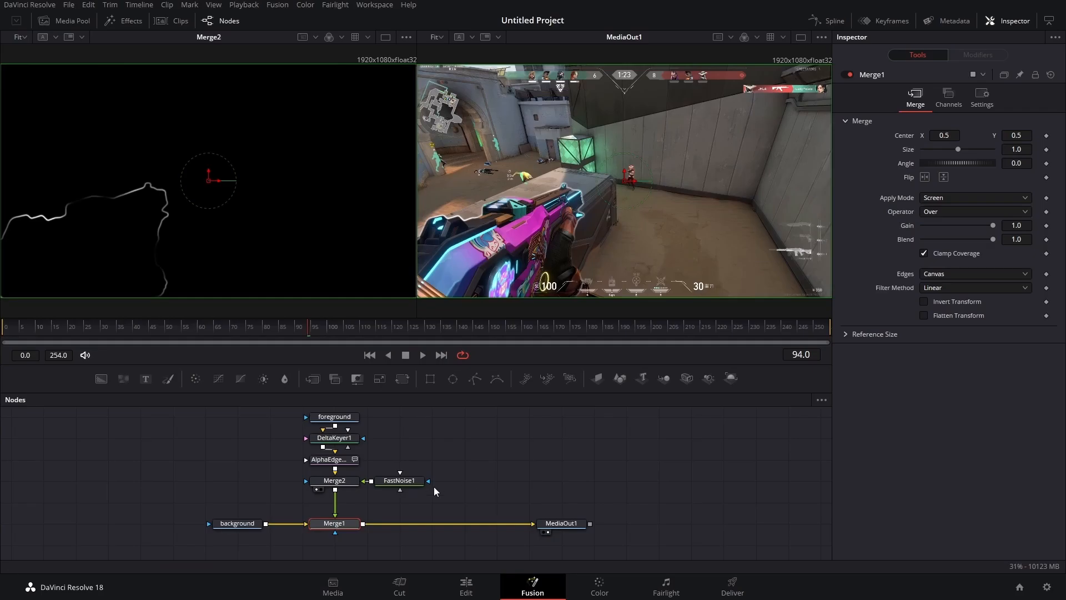
- Insert a Displace node directly after the Merge2 node
click(335, 481)
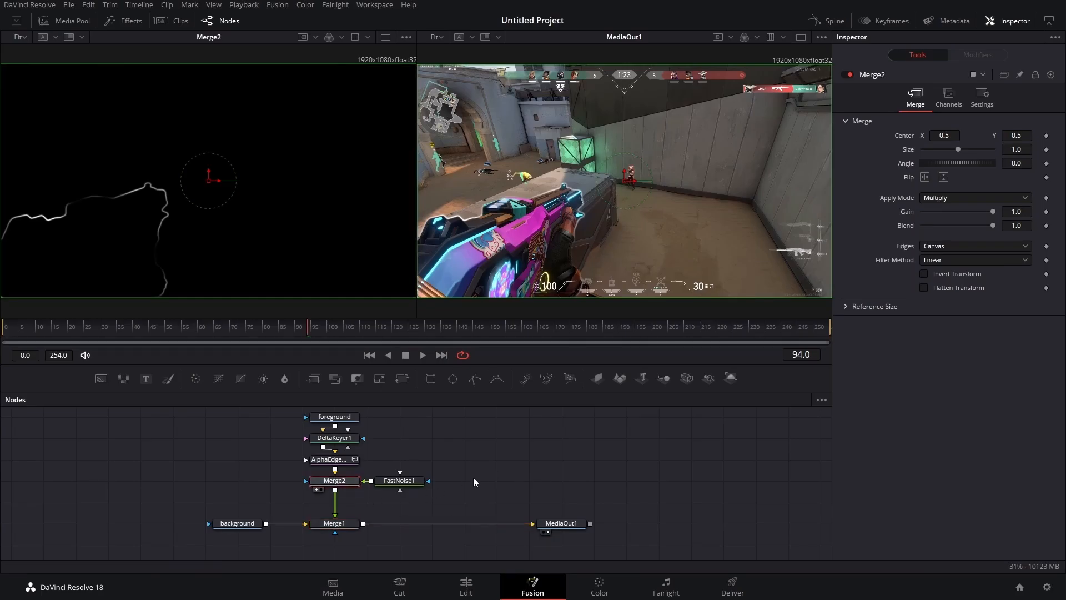
key(shift+space)
text(displ)
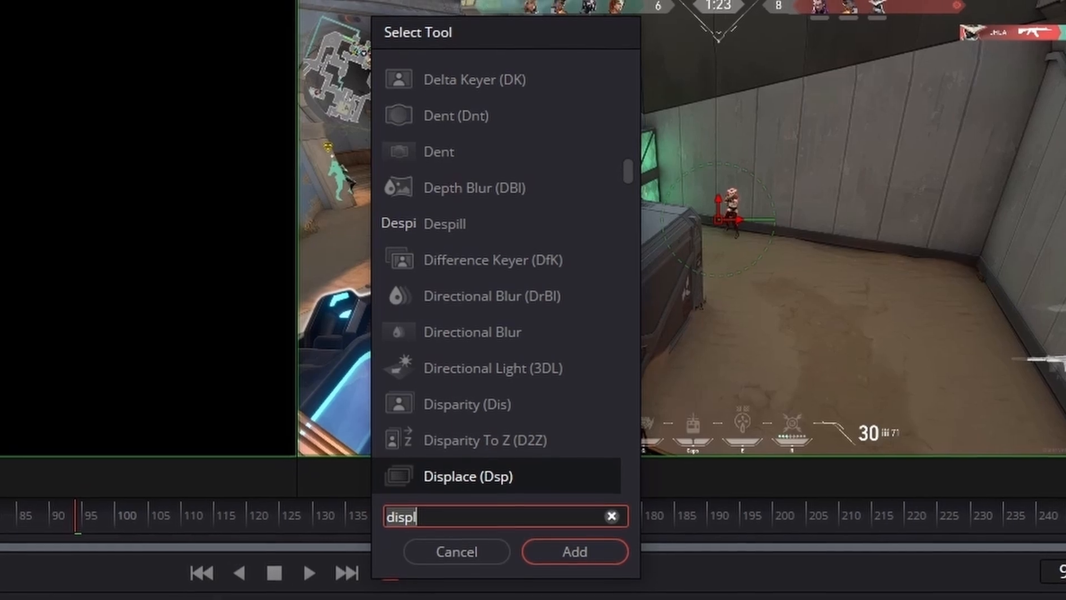
key(BackSpace)
key(BackSpace)
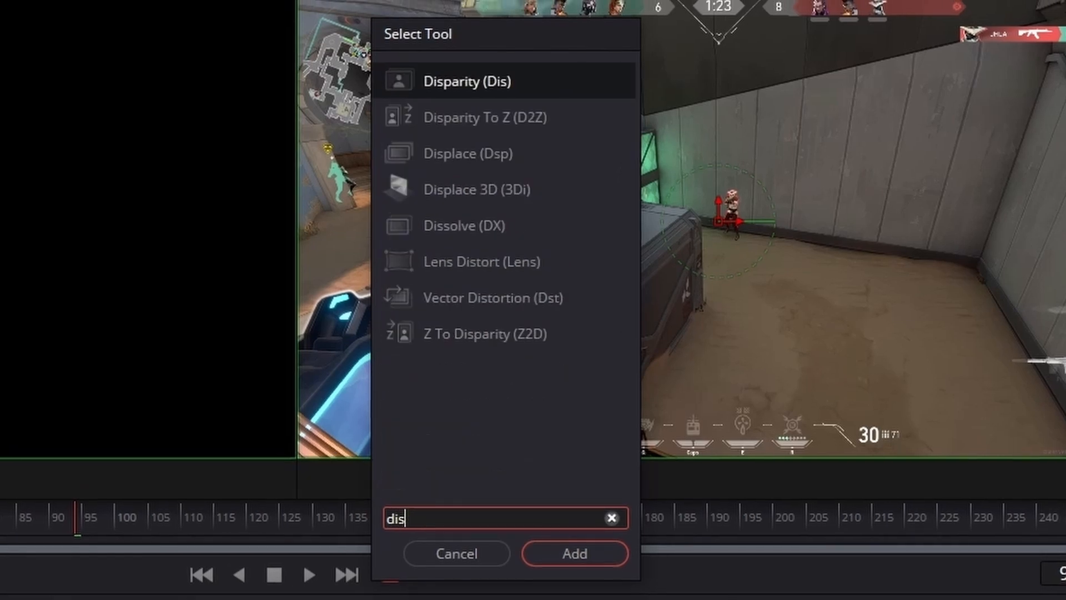
text(place)
key(Return)
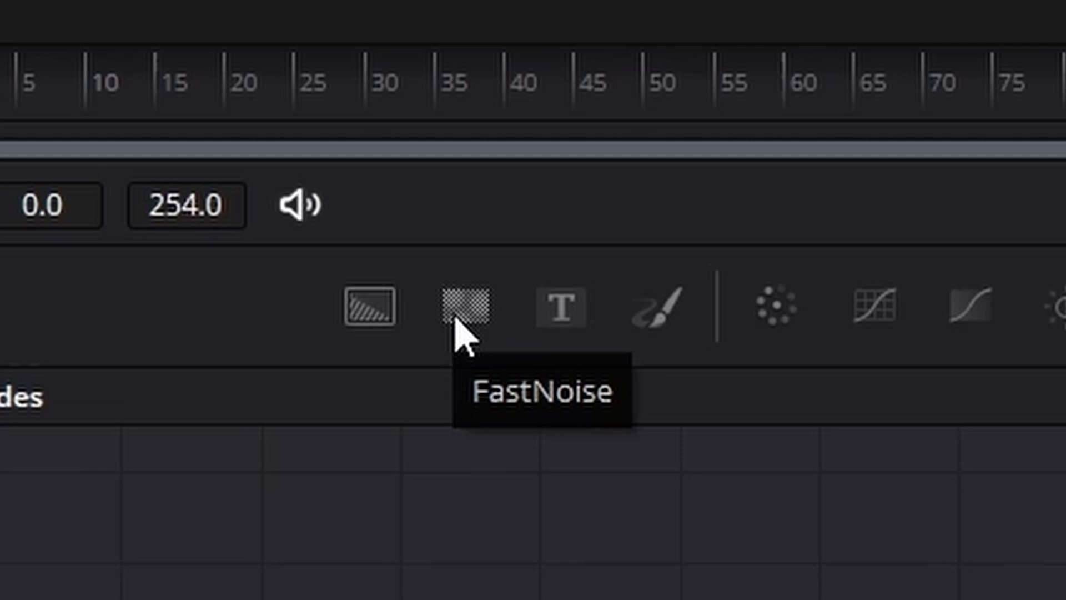
- Add a second FastNoise node and connect it to Displace1's input beside it
drag(456, 325, 572, 433)
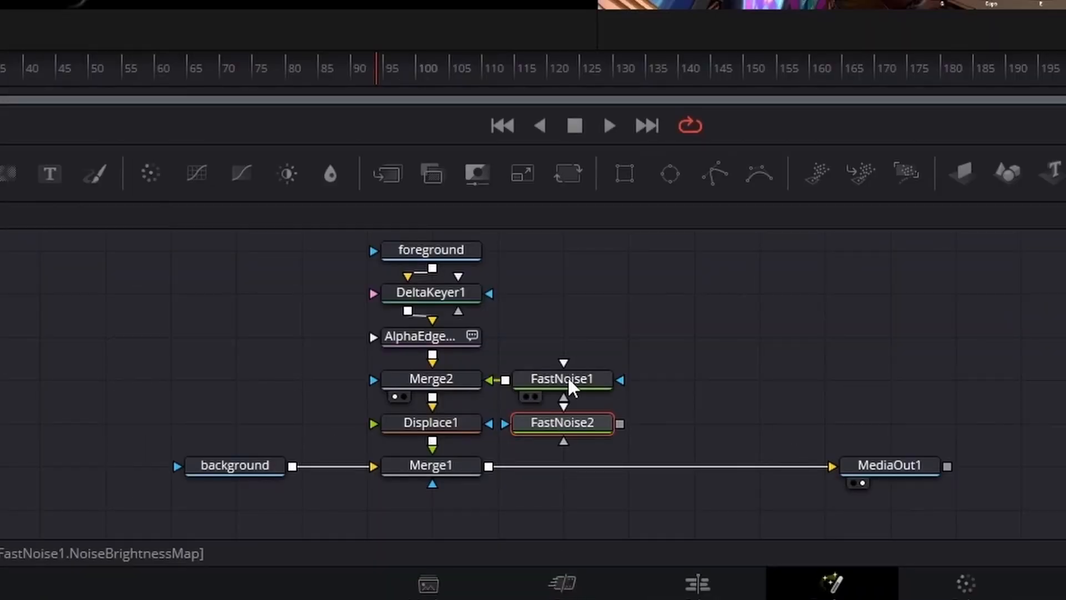
drag(620, 423, 373, 423)
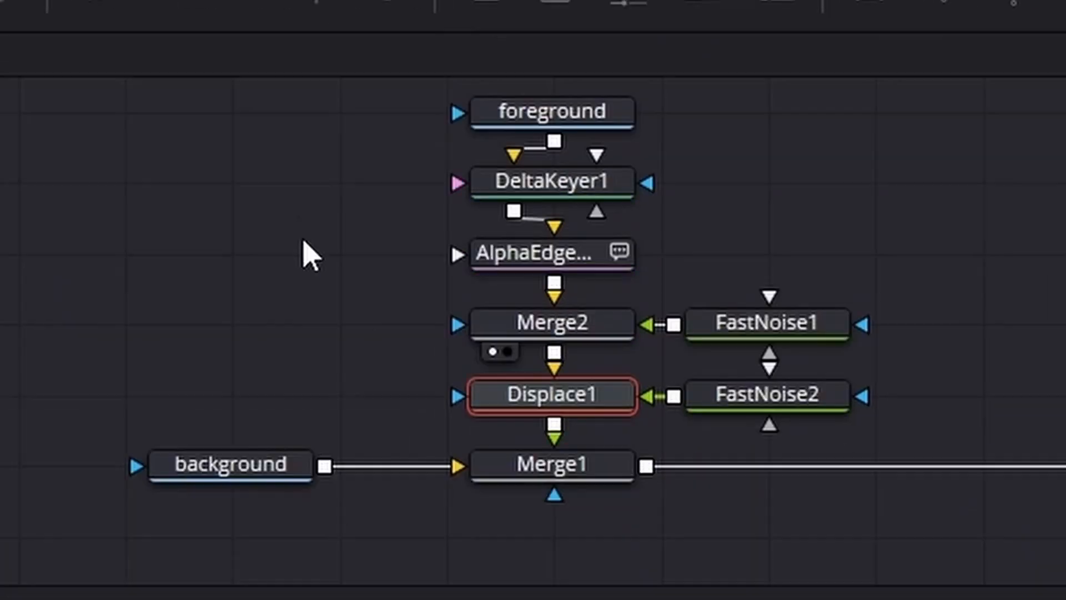
mouse_move(512, 414)
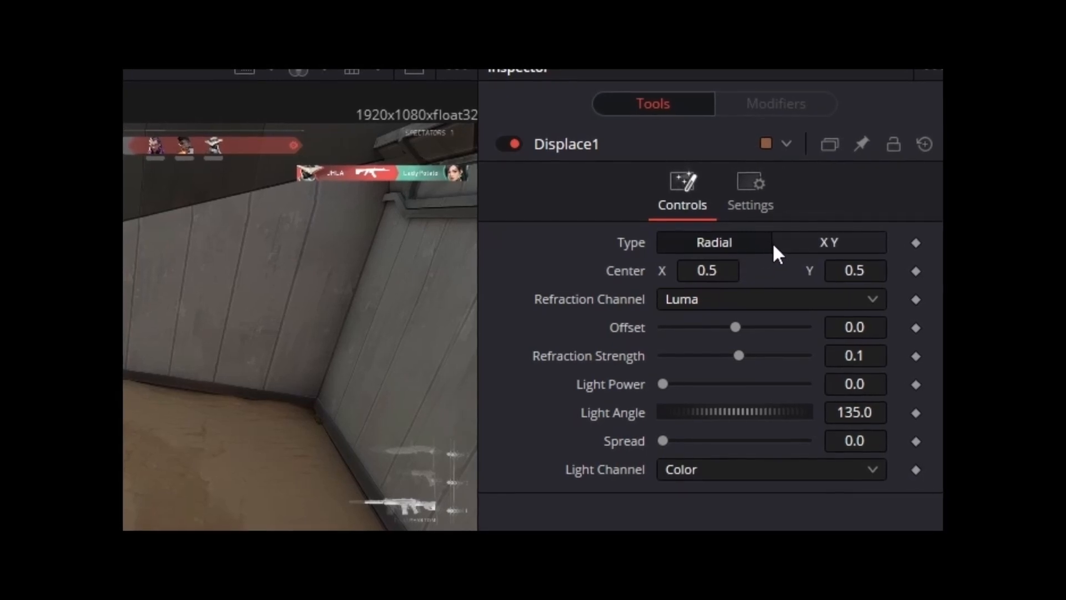
- Set Displace1's type to XY, both X and Y Offsets to -0.5, X Refraction to 0.014, and raise Y Refraction slightly
click(809, 240)
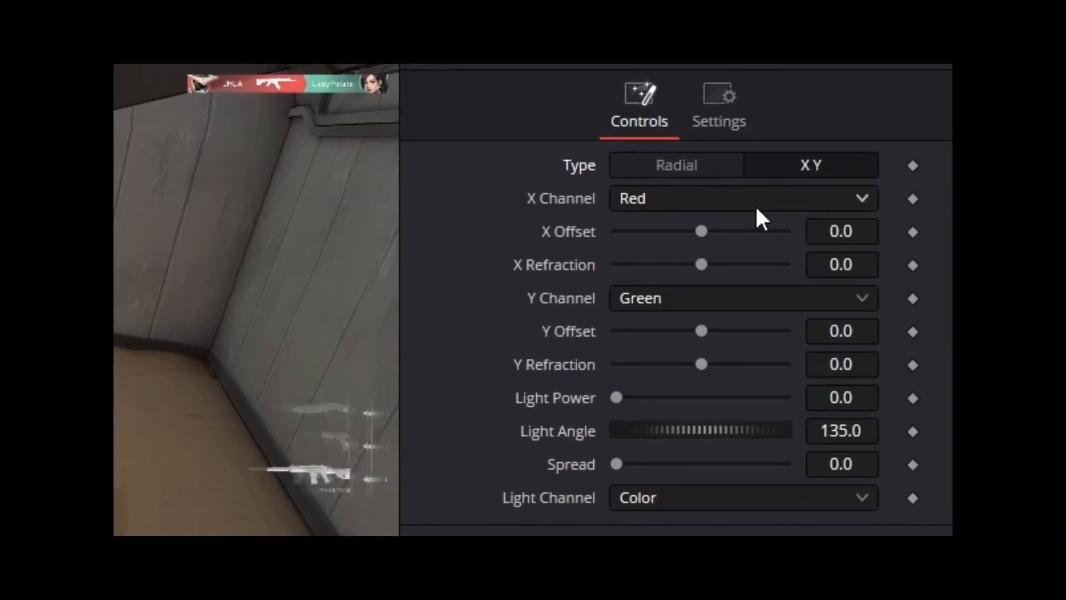
drag(703, 230, 605, 231)
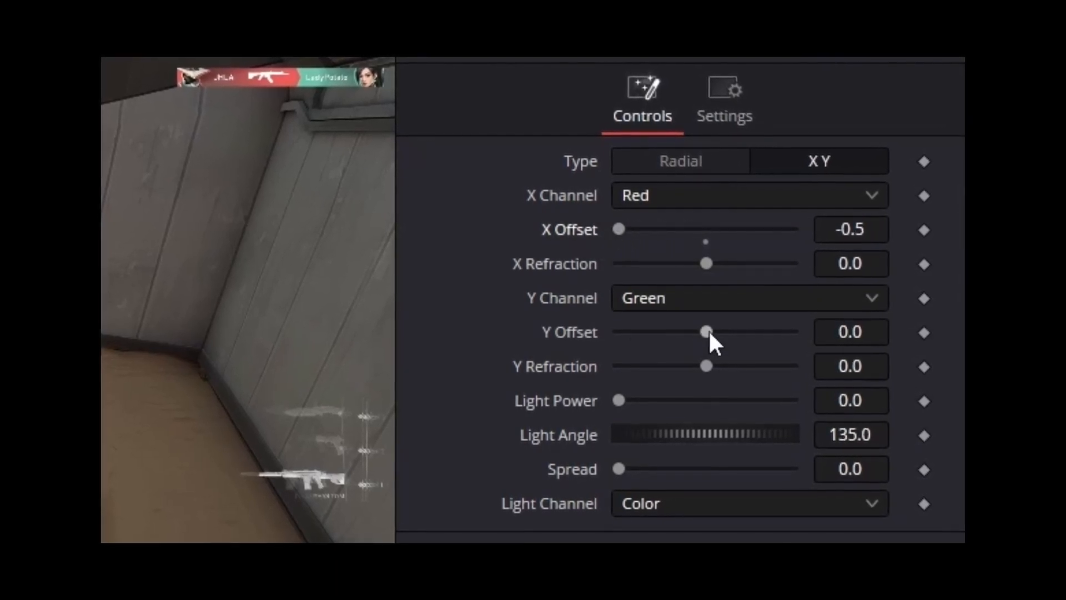
drag(705, 331, 611, 341)
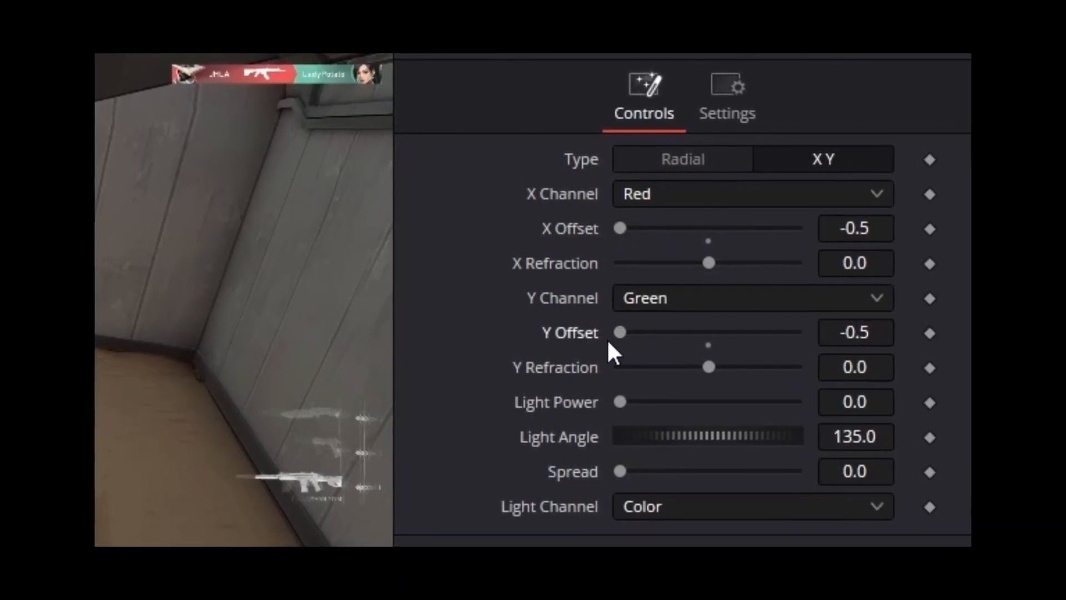
drag(718, 261, 732, 265)
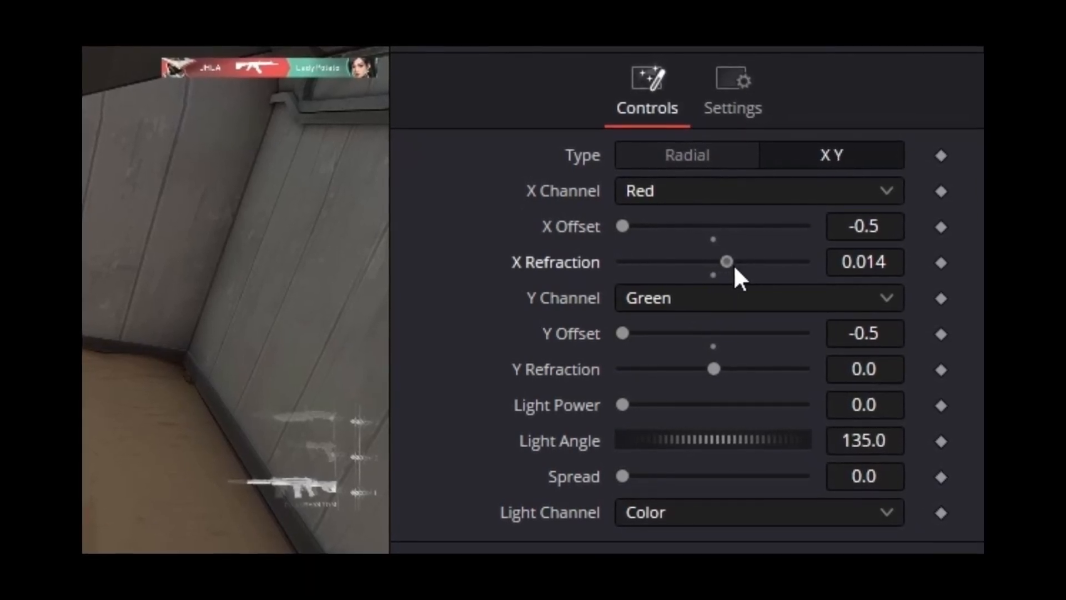
drag(721, 371, 738, 374)
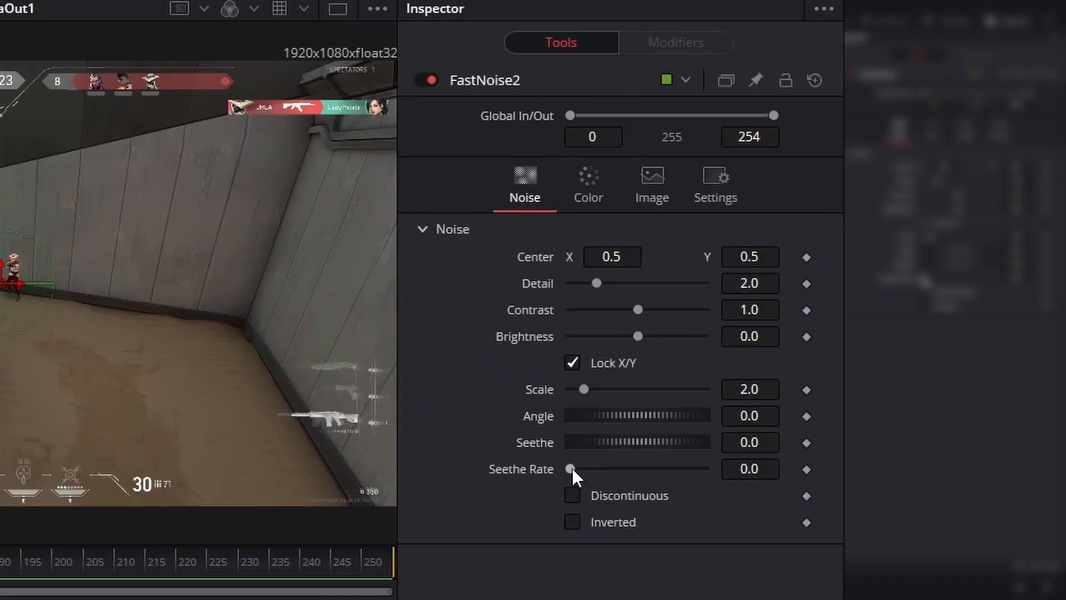
- Set FastNoise2's Seethe Rate to 1.0 and raise its Scale and Detail to about 8
drag(572, 469, 724, 471)
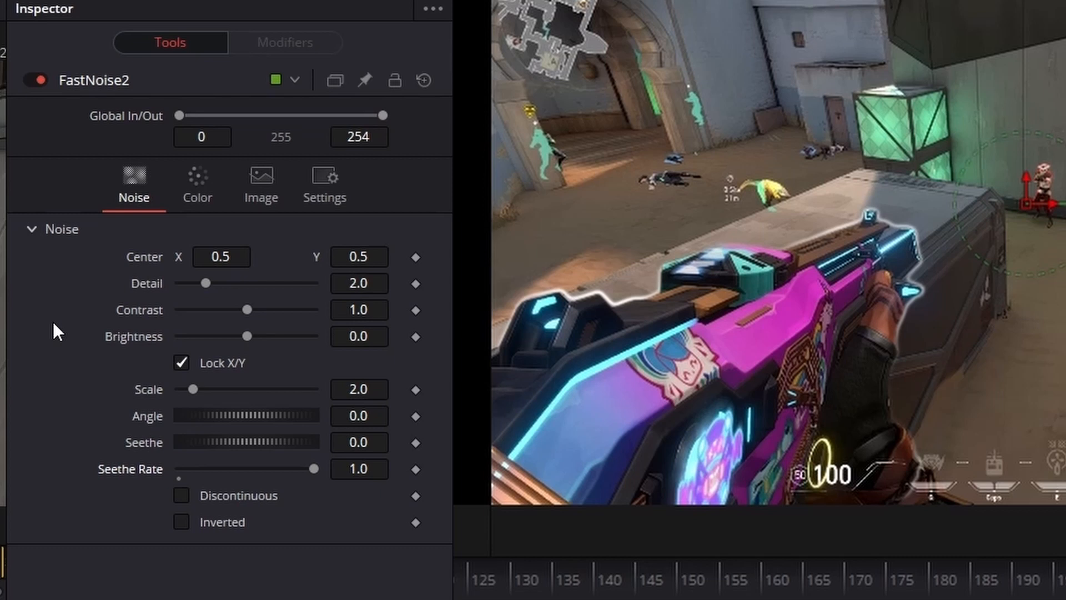
drag(198, 391, 234, 392)
drag(206, 283, 219, 284)
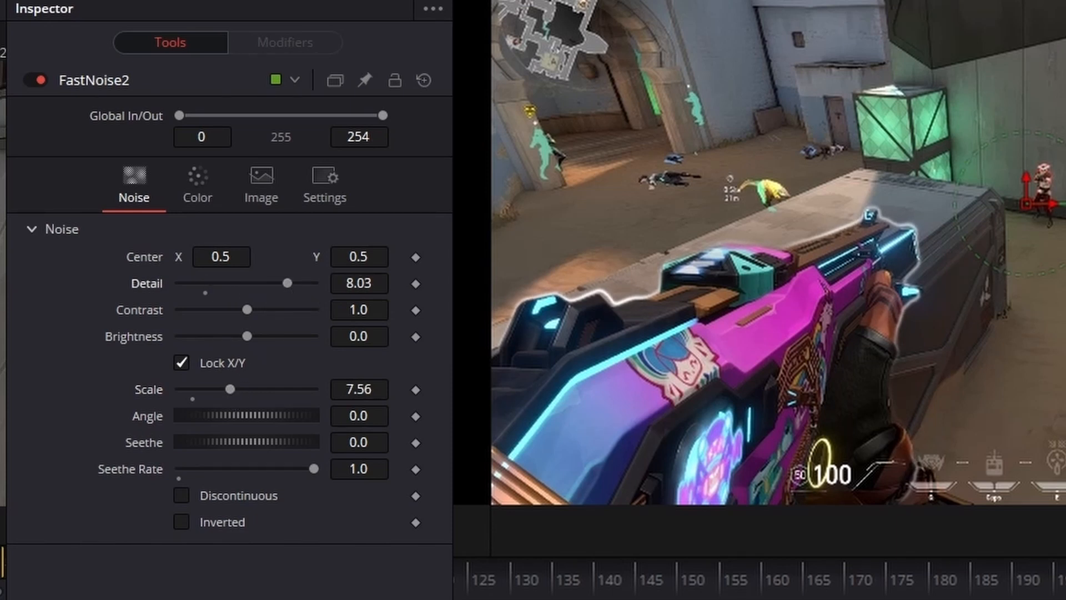
- Set FastNoise2's Contrast to 5.0 and Scale to 11.5
mouse_move(260, 303)
mouse_down()
mouse_move(256, 310)
mouse_move(280, 306)
mouse_up()
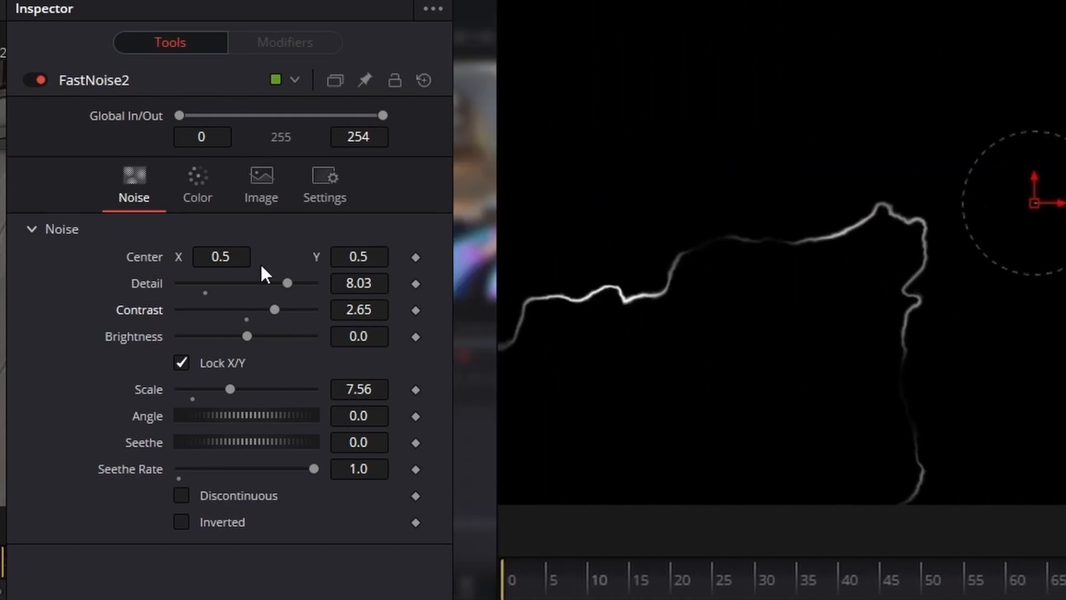
drag(281, 307, 326, 307)
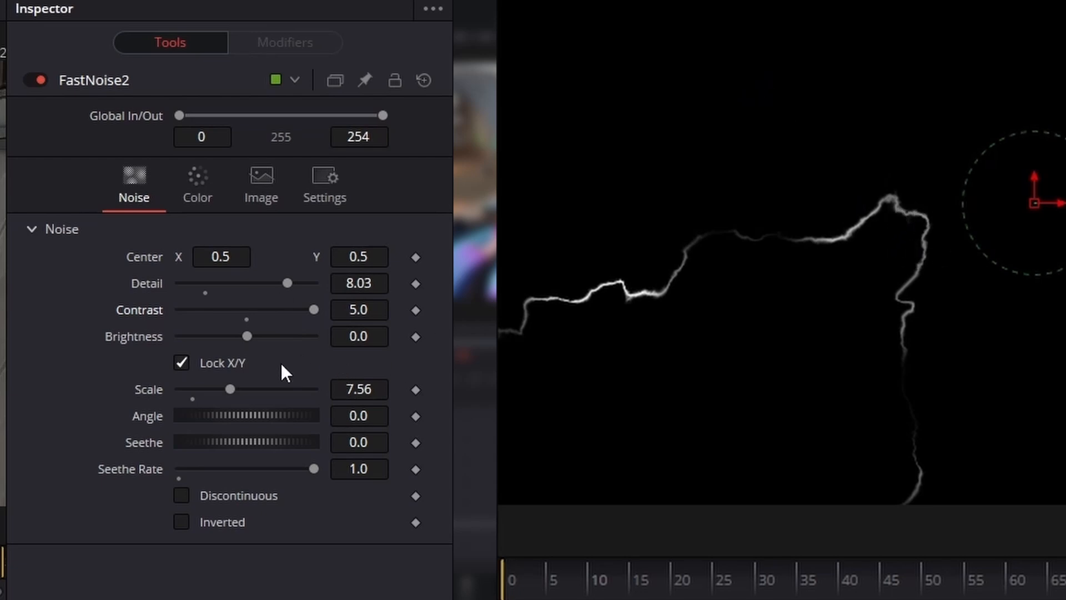
drag(229, 388, 258, 390)
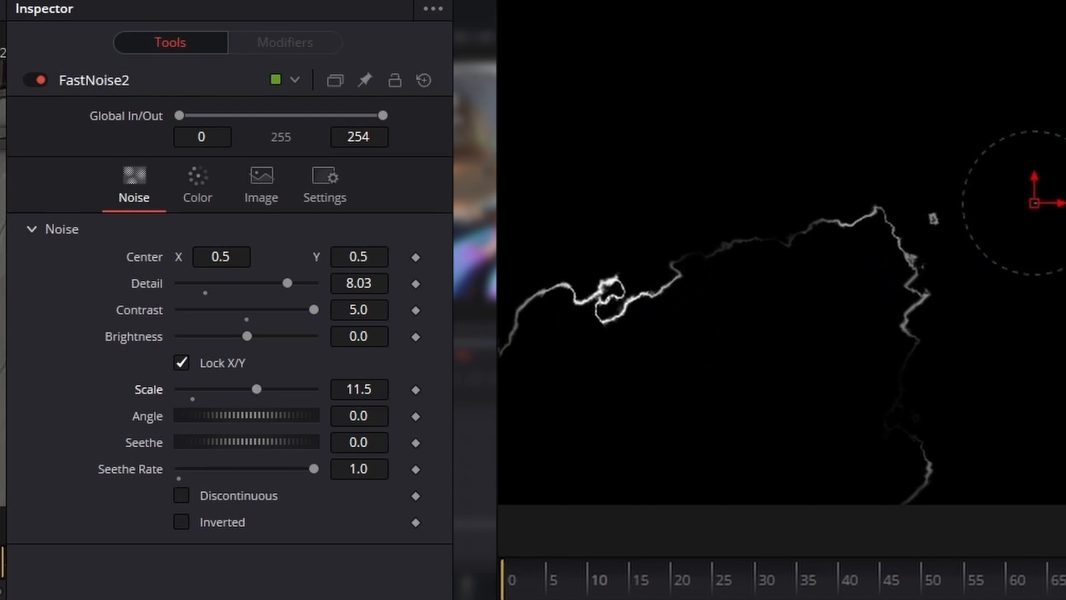
- Insert a Soft Glow node after Displace1 and adjust its Glow Size
drag(442, 411, 324, 509)
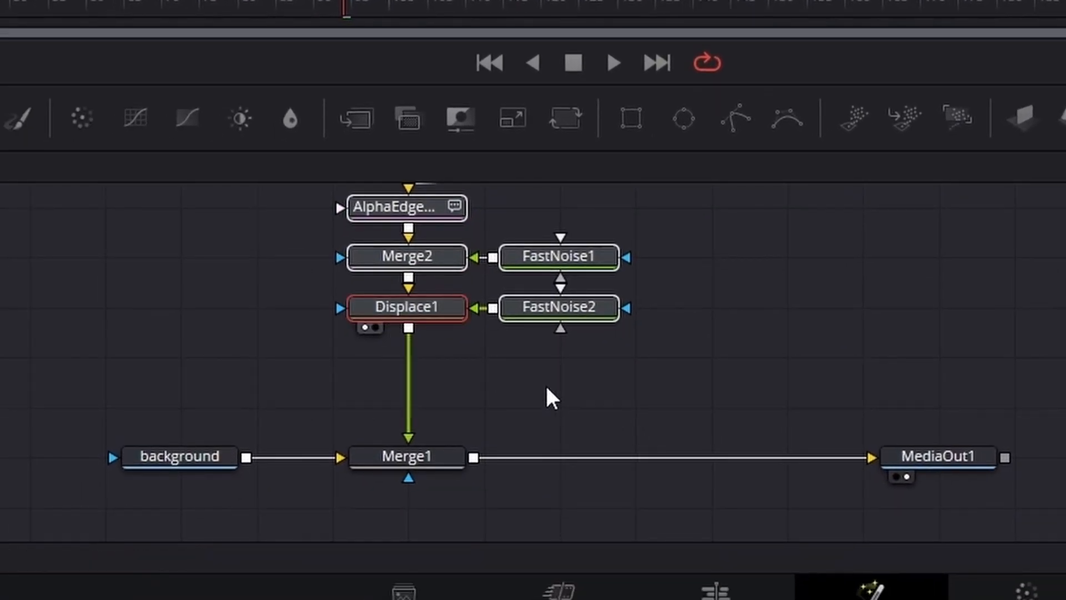
click(547, 389)
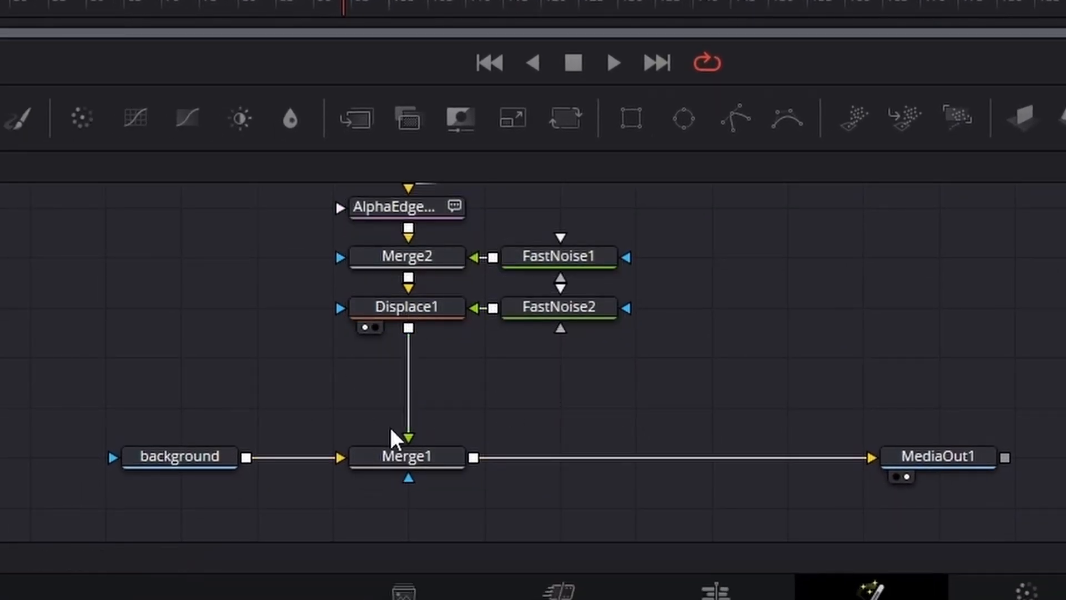
click(412, 309)
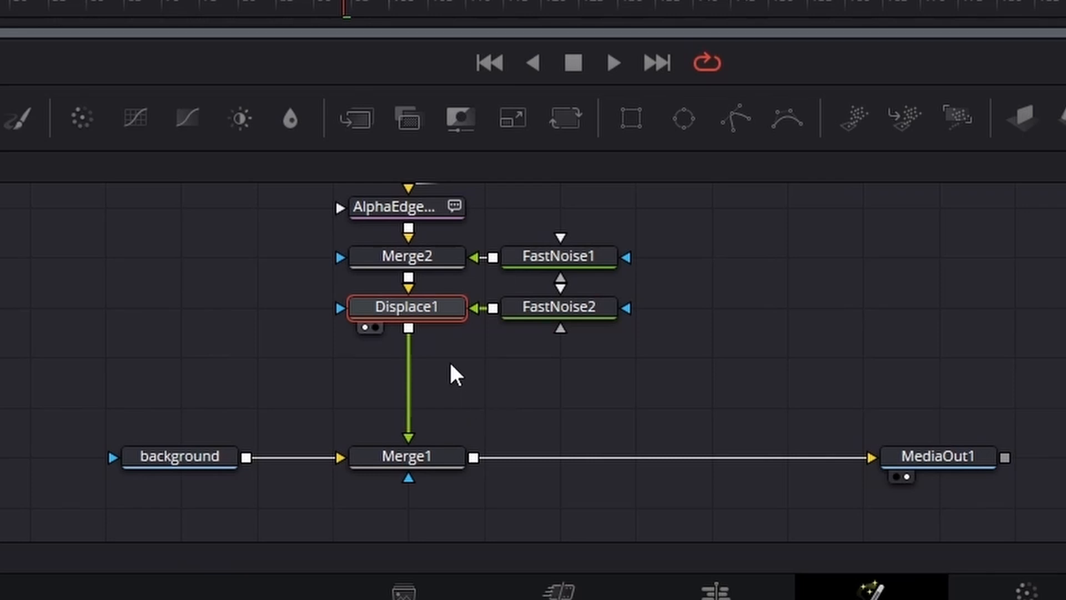
key(shift+space)
text(displace)
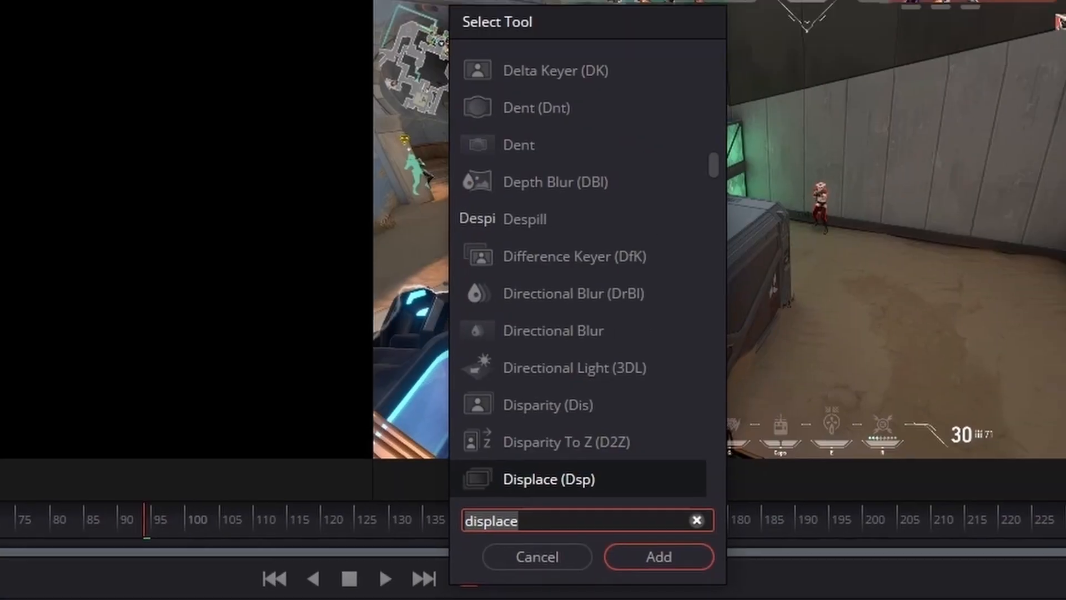
text(soft)
key(Return)
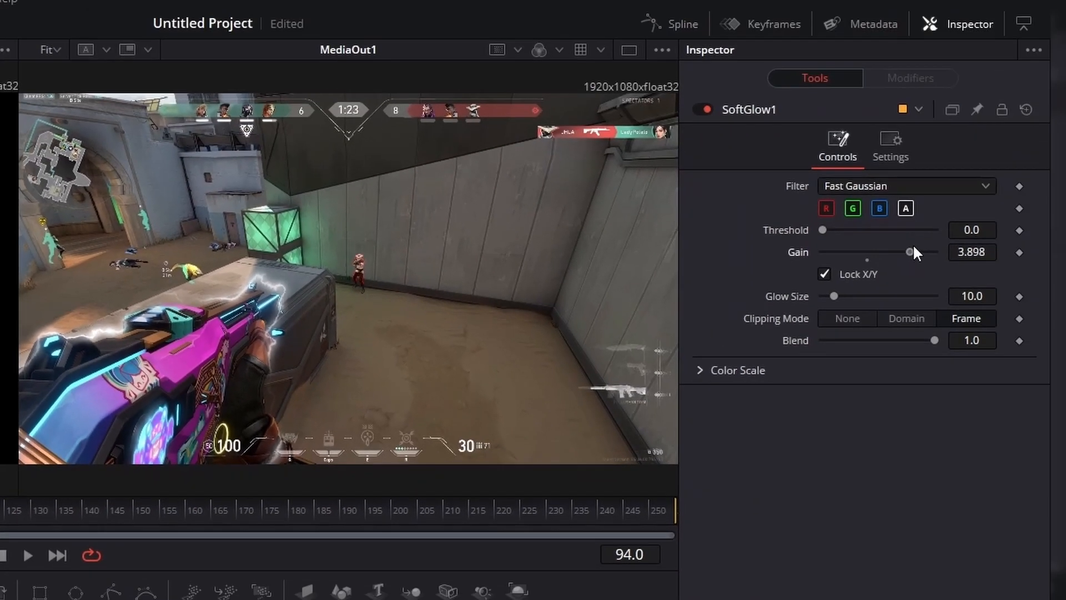
drag(914, 247, 915, 250)
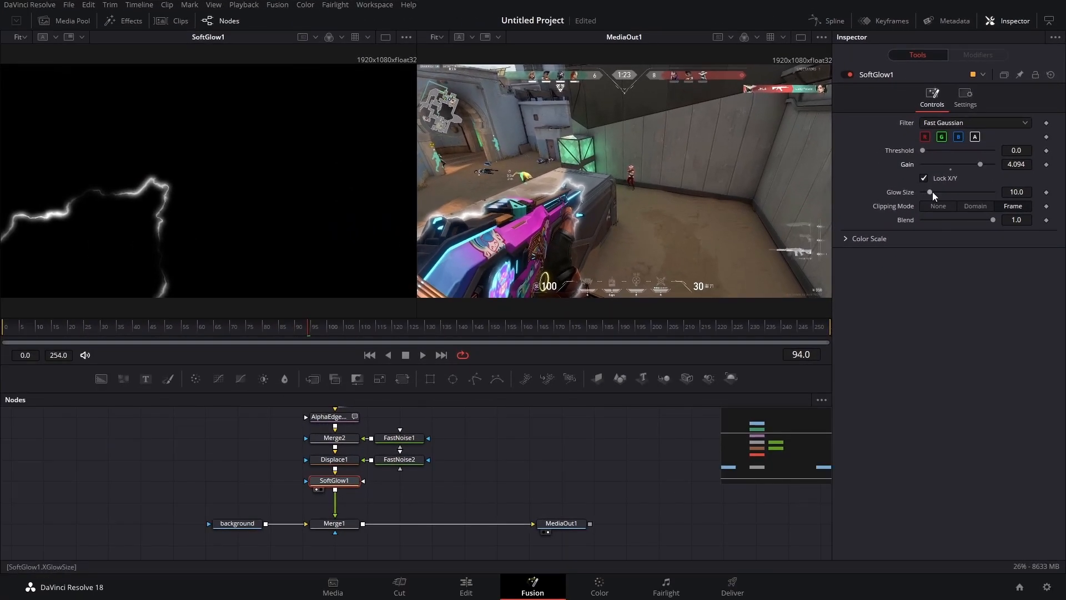
mouse_move(932, 192)
mouse_down()
mouse_move(941, 192)
mouse_move(933, 195)
mouse_up()
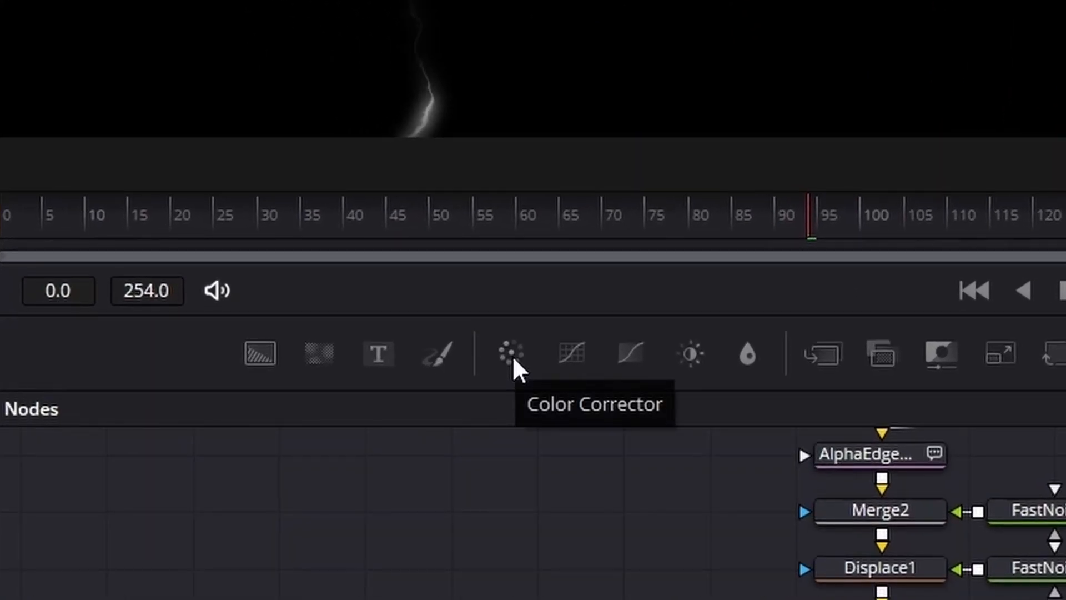
- Insert a Color Corrector between SoftGlow1 and Merge1 and tint its colour wheel toward blue
drag(512, 356, 895, 599)
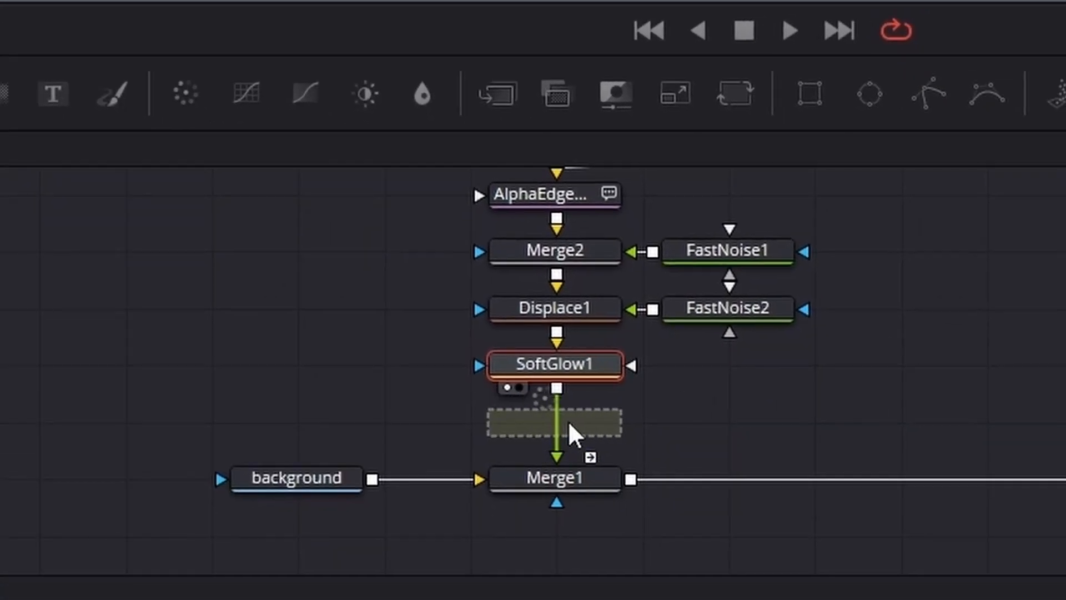
drag(568, 421, 558, 426)
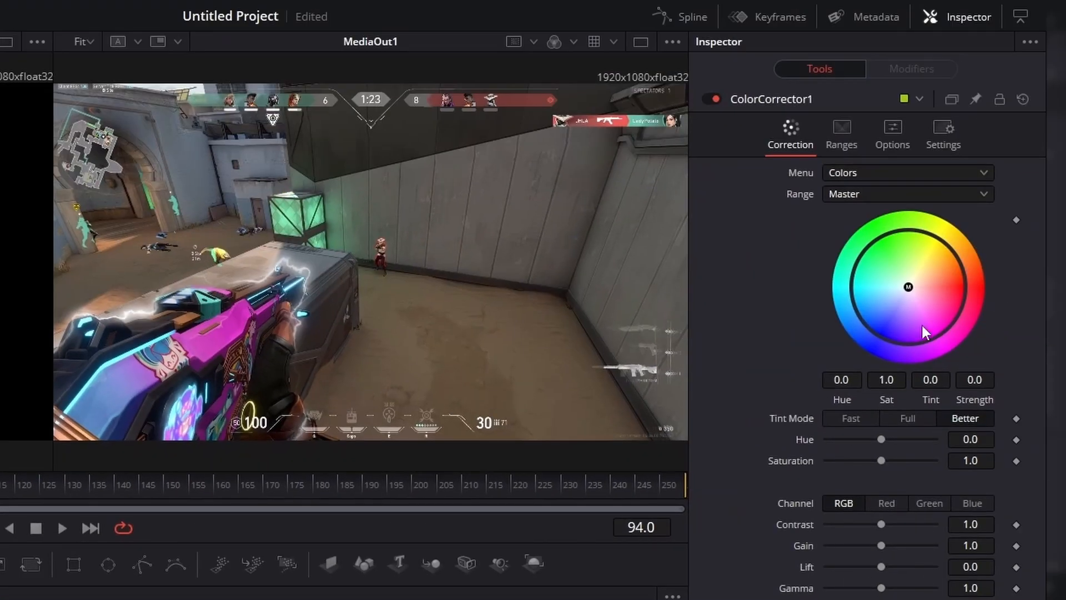
drag(909, 287, 936, 296)
drag(864, 322, 966, 343)
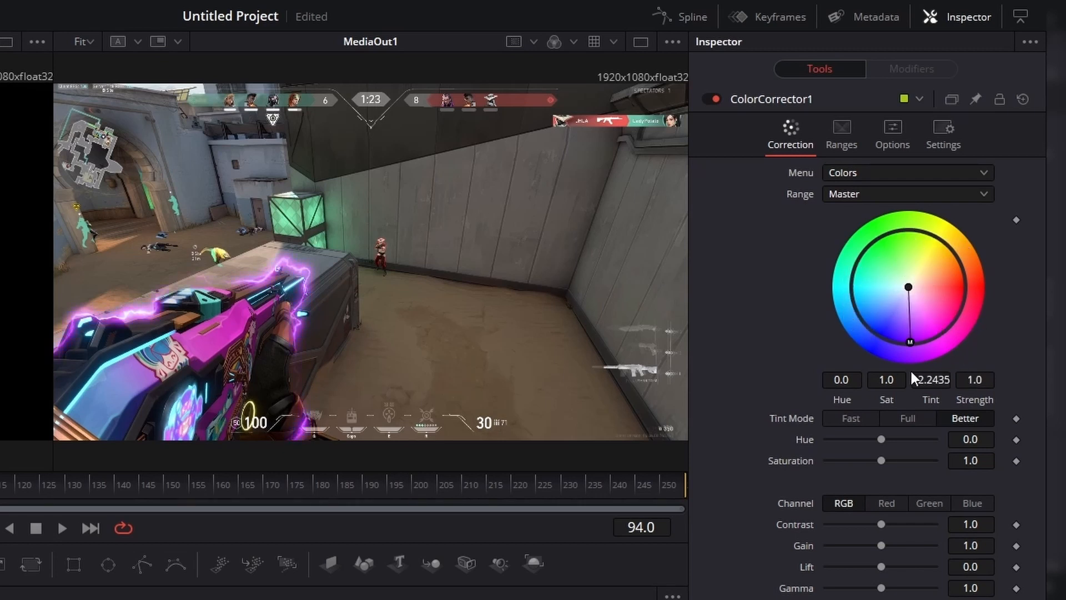
drag(840, 379, 792, 345)
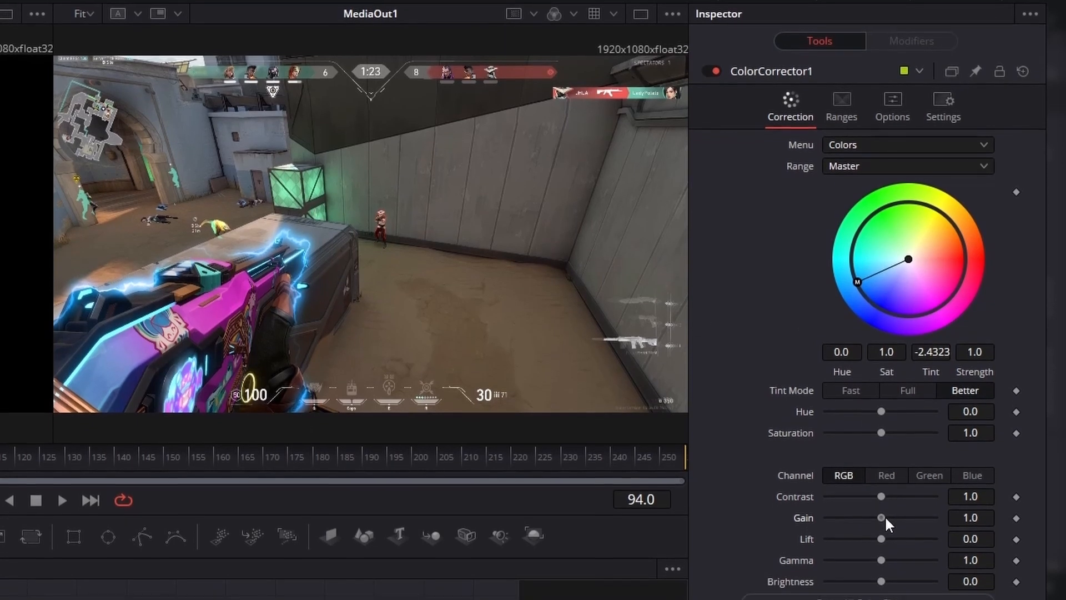
- Raise the Color Corrector's Gain to 1.51 and adjust its Gamma
drag(882, 546, 886, 546)
drag(890, 485, 892, 484)
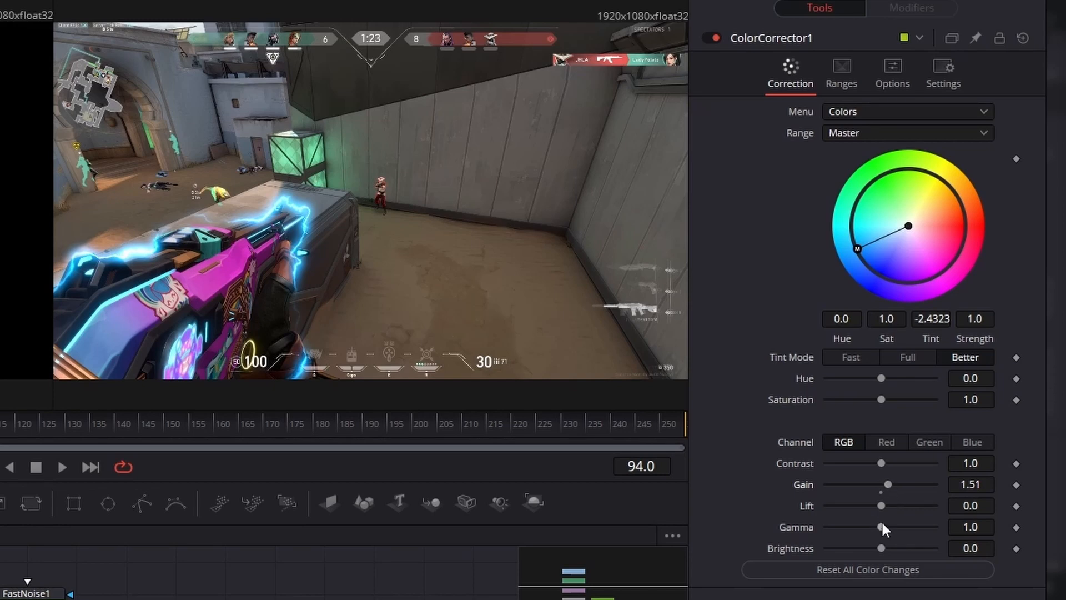
drag(882, 526, 896, 529)
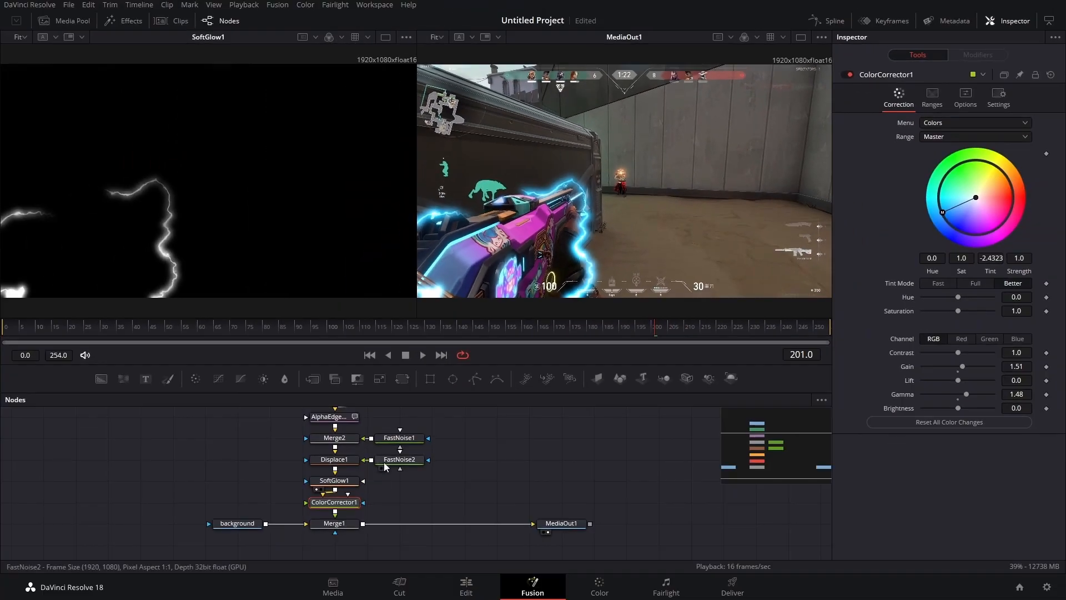
- Lower FastNoise2's Seethe Rate and play back the composition
click(384, 462)
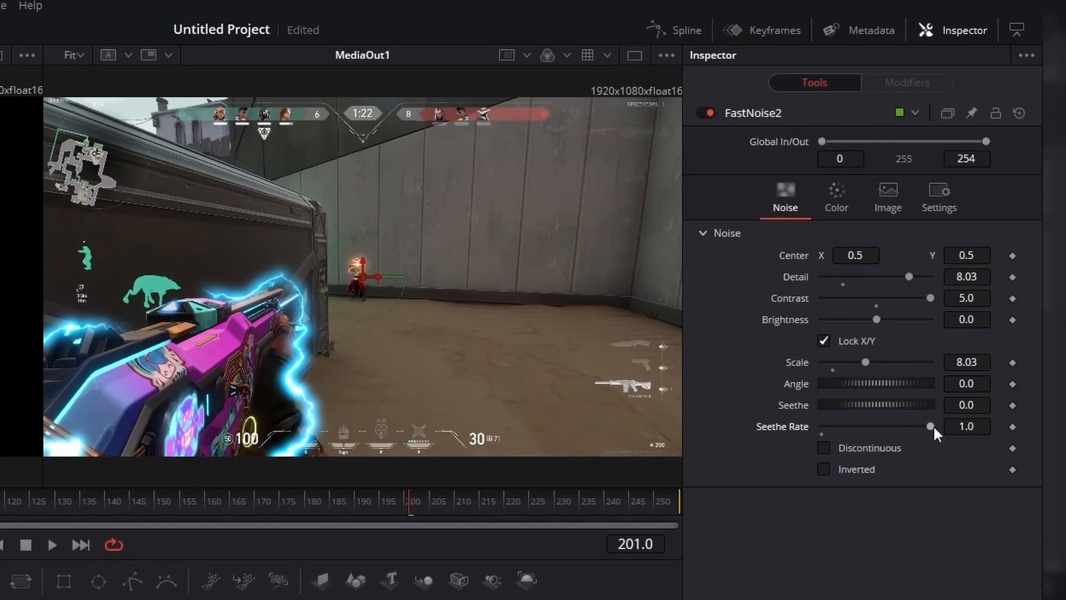
drag(934, 425, 849, 426)
key(space)
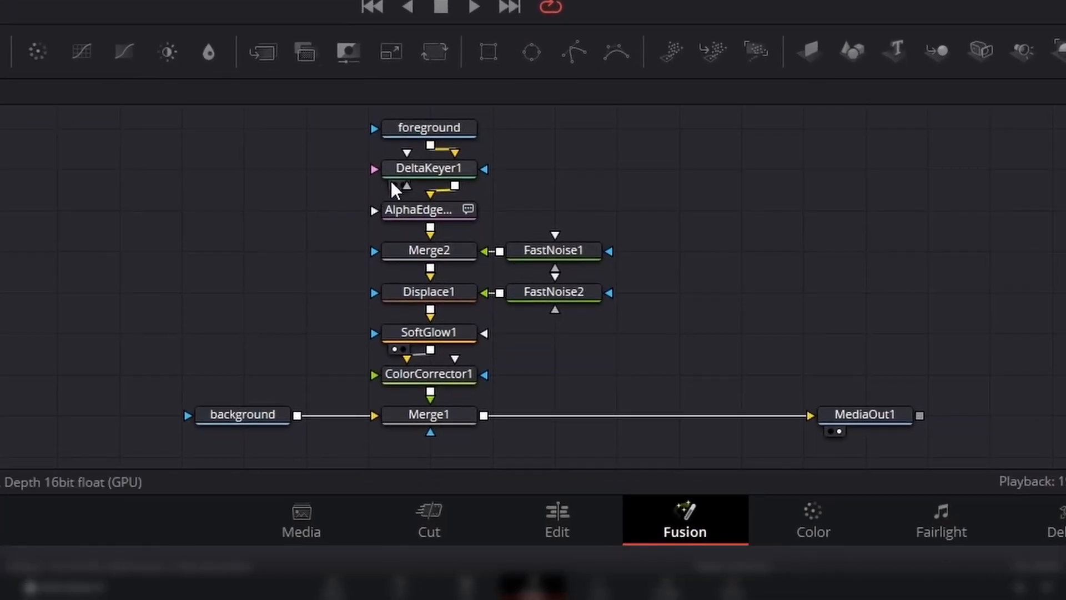
- Copy the outline effect nodes including Merge1 and paste a duplicate set into the node graph
drag(649, 229, 409, 464)
right_click(424, 418)
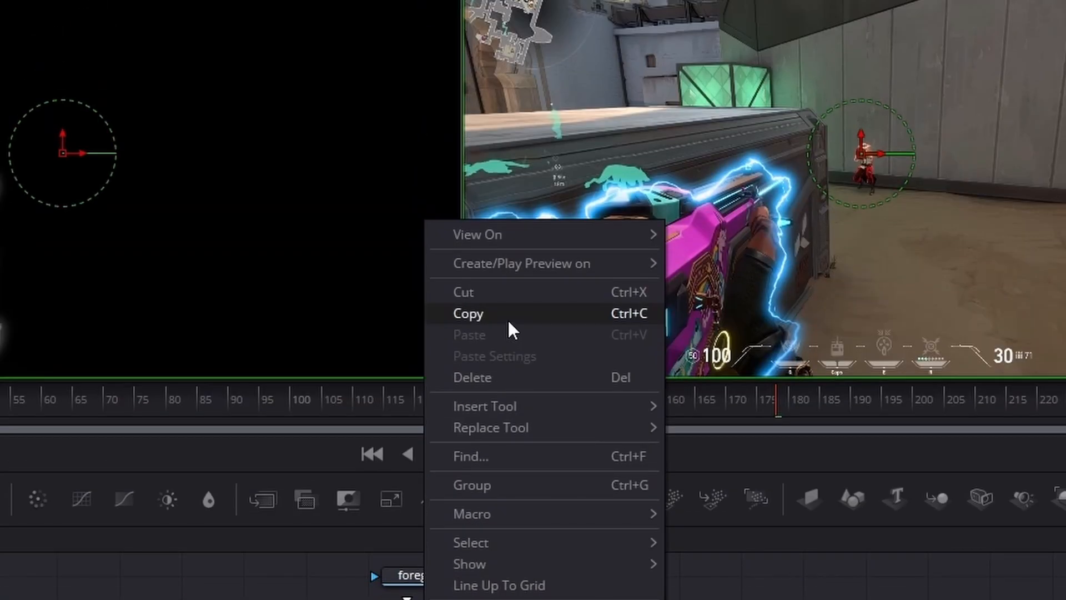
click(508, 314)
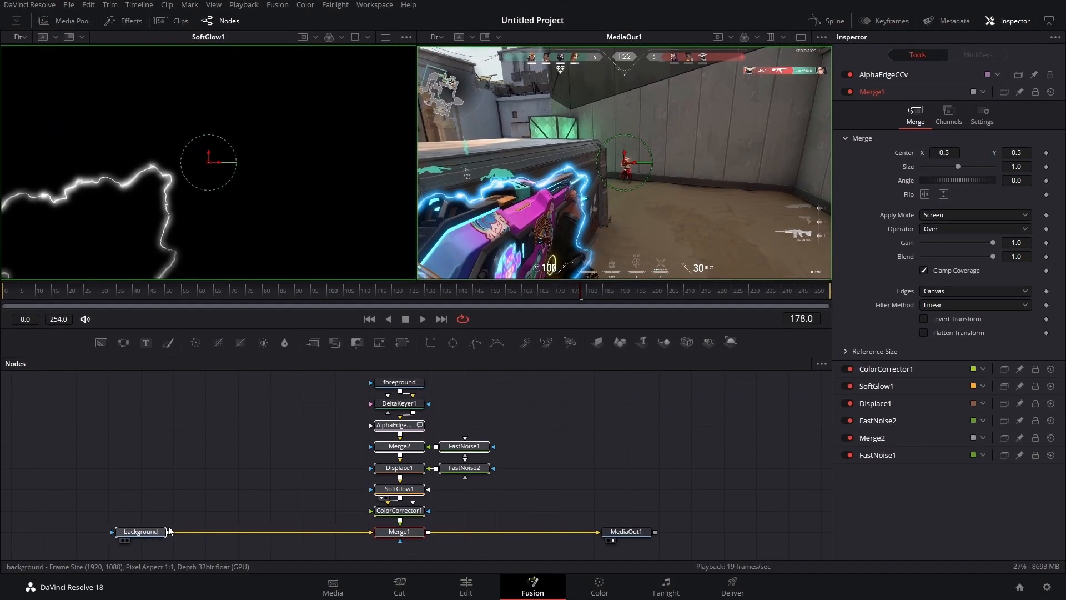
click(167, 532)
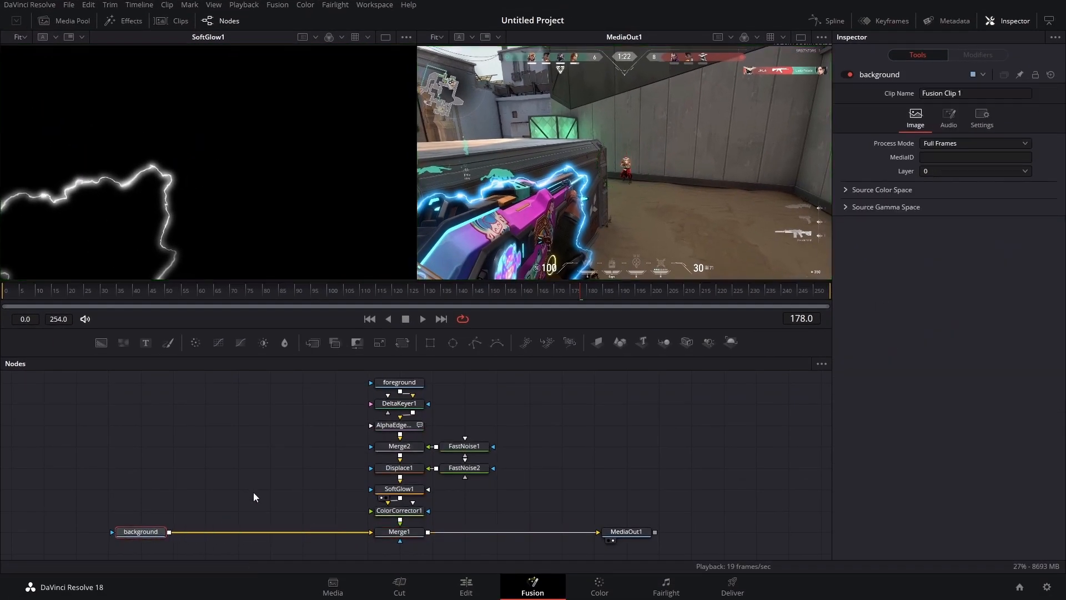
right_click(242, 478)
click(311, 459)
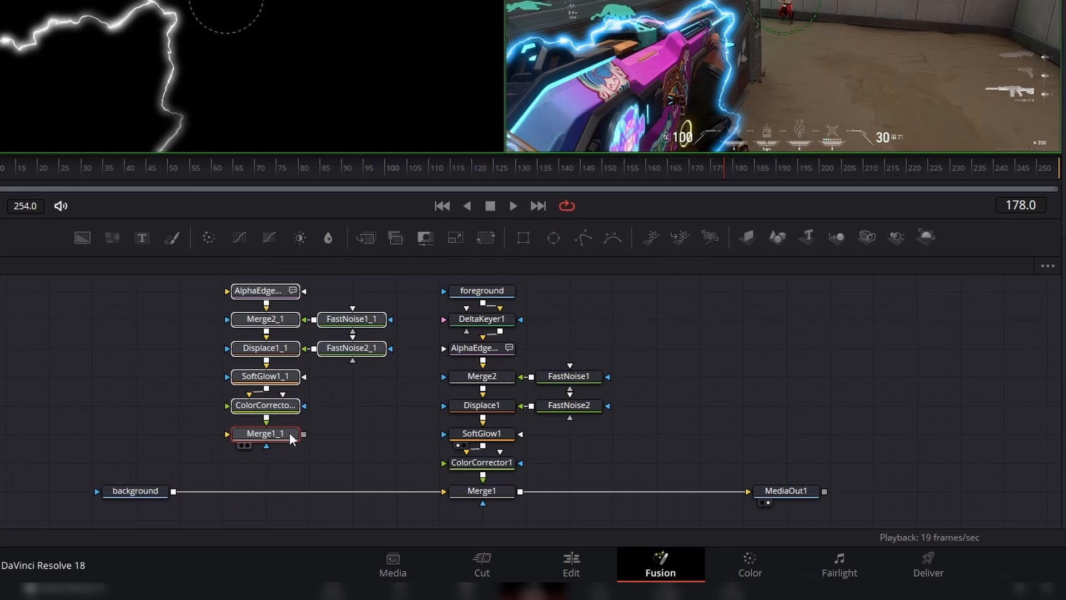
- Connect the background into the duplicate Merge1_1 and feed Merge1_1's output into Merge1
drag(289, 433, 318, 494)
drag(435, 491, 288, 491)
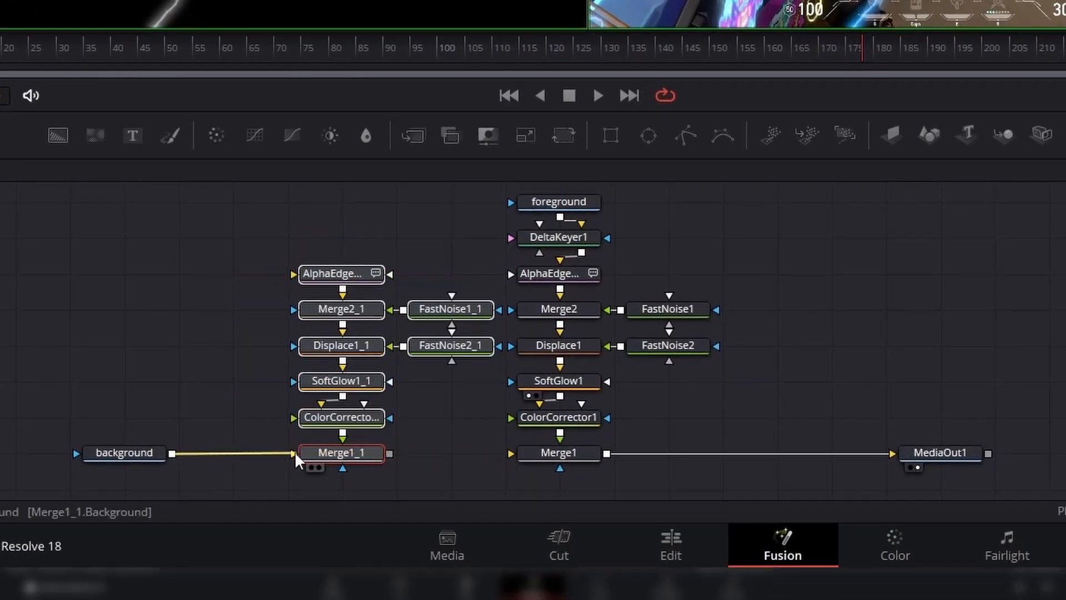
drag(390, 453, 526, 459)
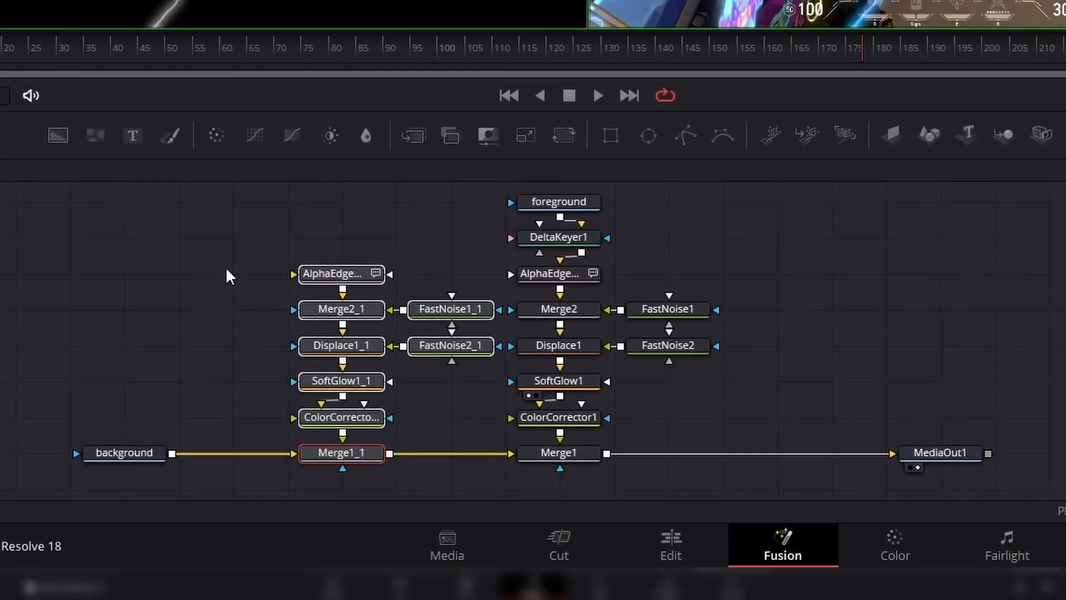
- Connect DeltaKeyer1's output into the duplicate AlphaEdge node's input
click(265, 250)
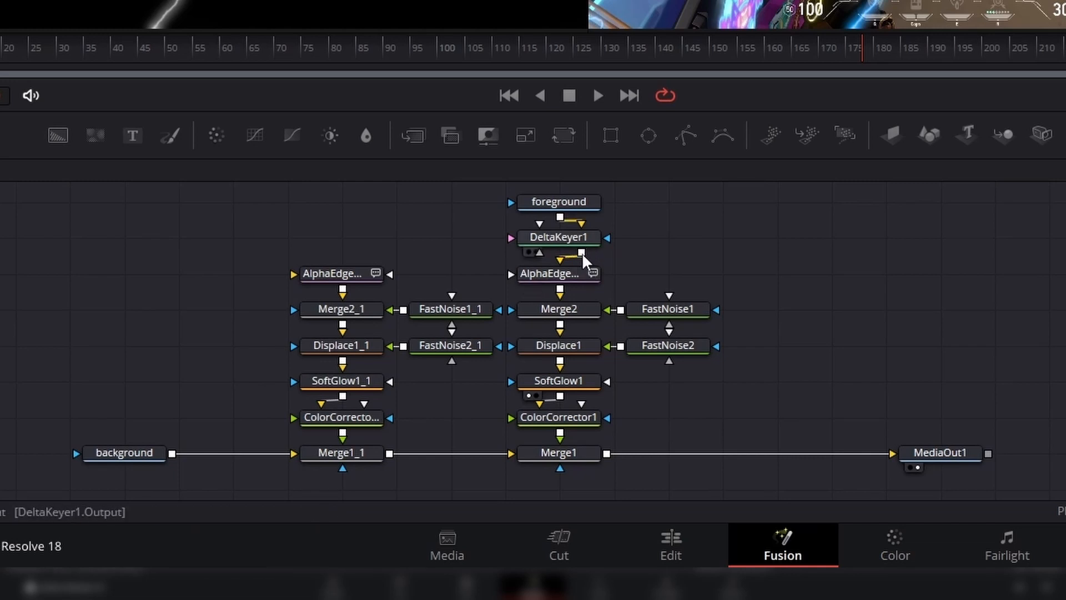
drag(581, 254, 298, 352)
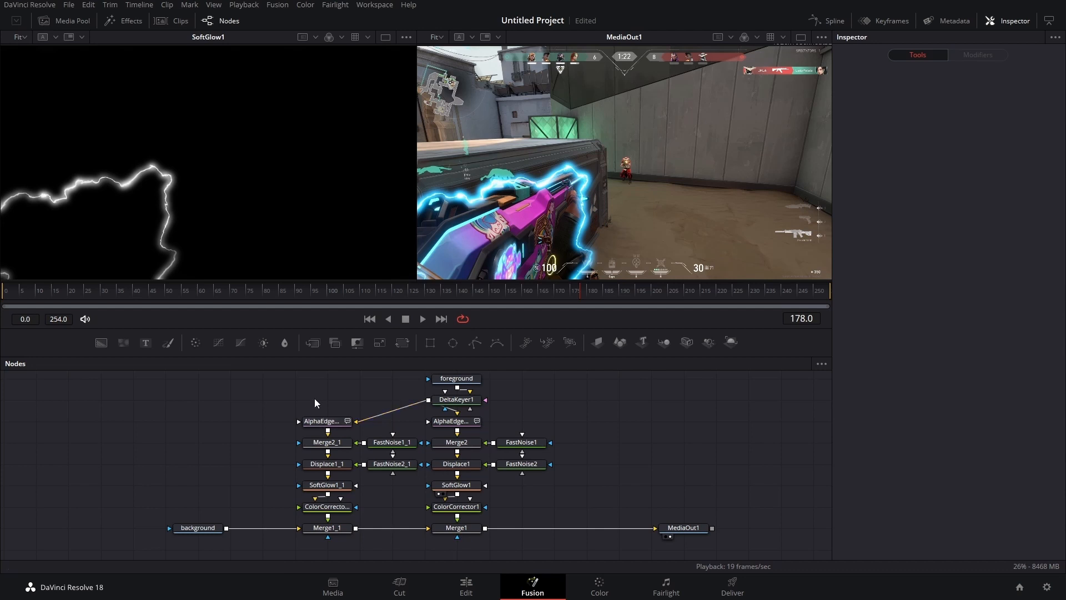
drag(314, 395, 248, 460)
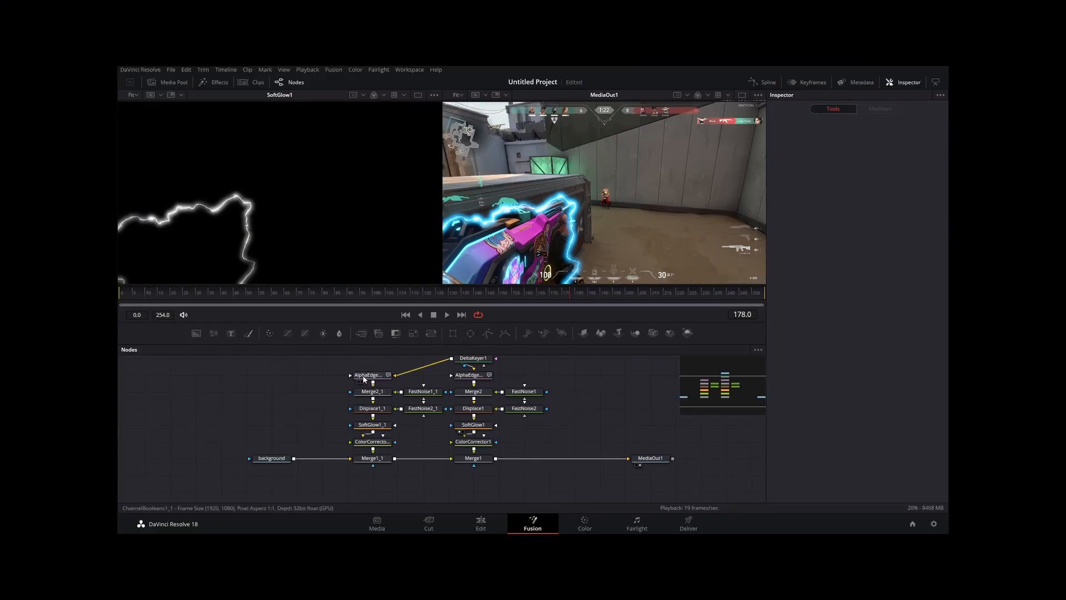
- Lower the duplicate AlphaEdgeCCv_1's Pre-Blur Size to 0.4
click(364, 379)
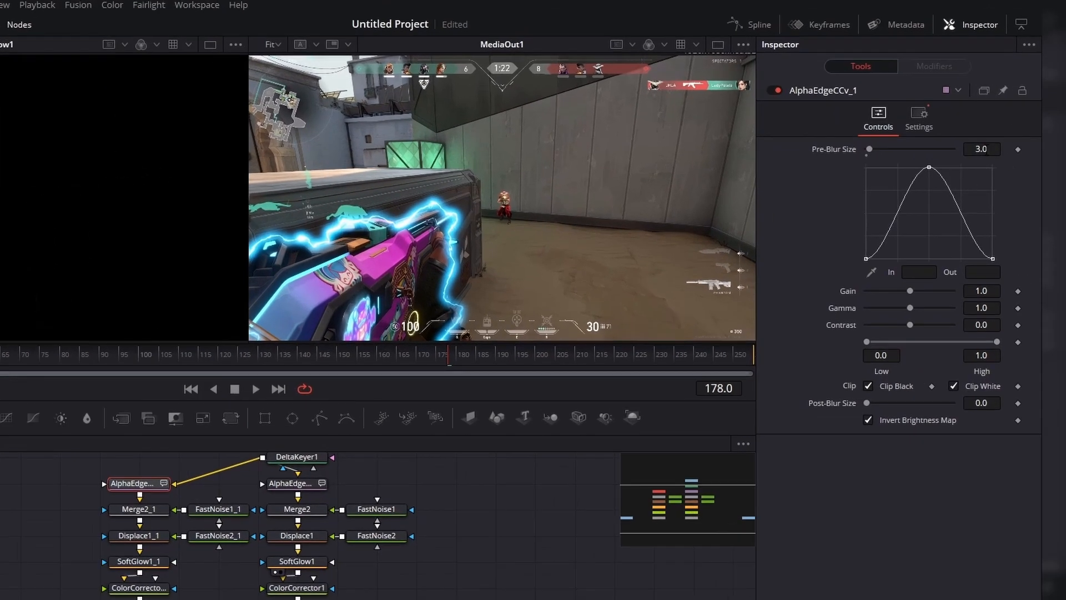
drag(1022, 122, 1002, 122)
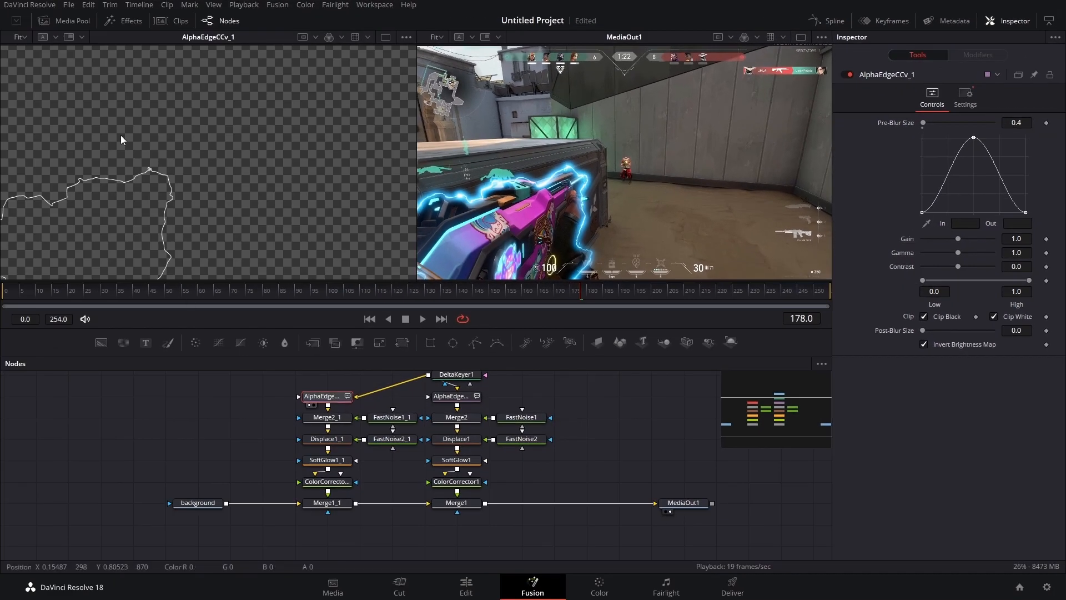
- Show Merge2_1 in the left viewer
click(392, 417)
click(322, 418)
key(1)
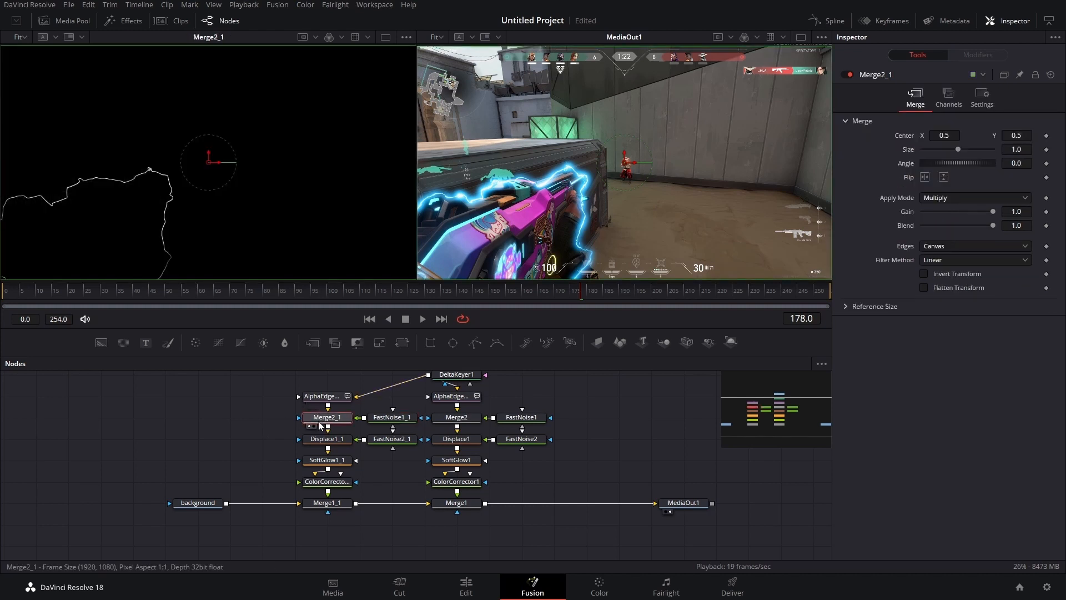
- Tweak FastNoise1_1: Seethe 0.275, Seethe Rate 0.756, Detail 3.15, Contrast 2.27 and Scale 2.99
click(392, 419)
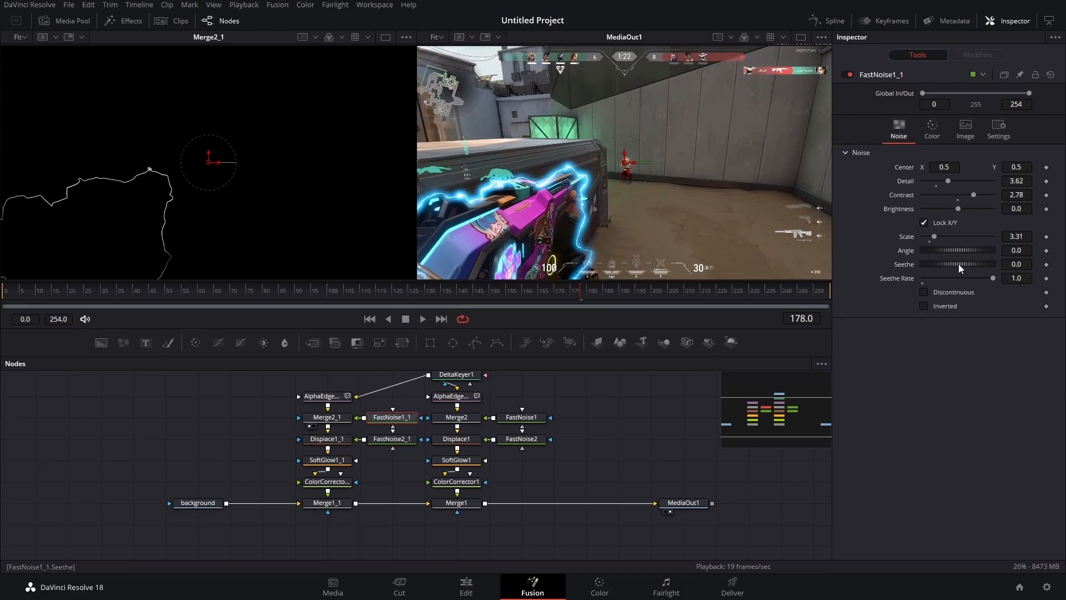
drag(935, 267, 951, 267)
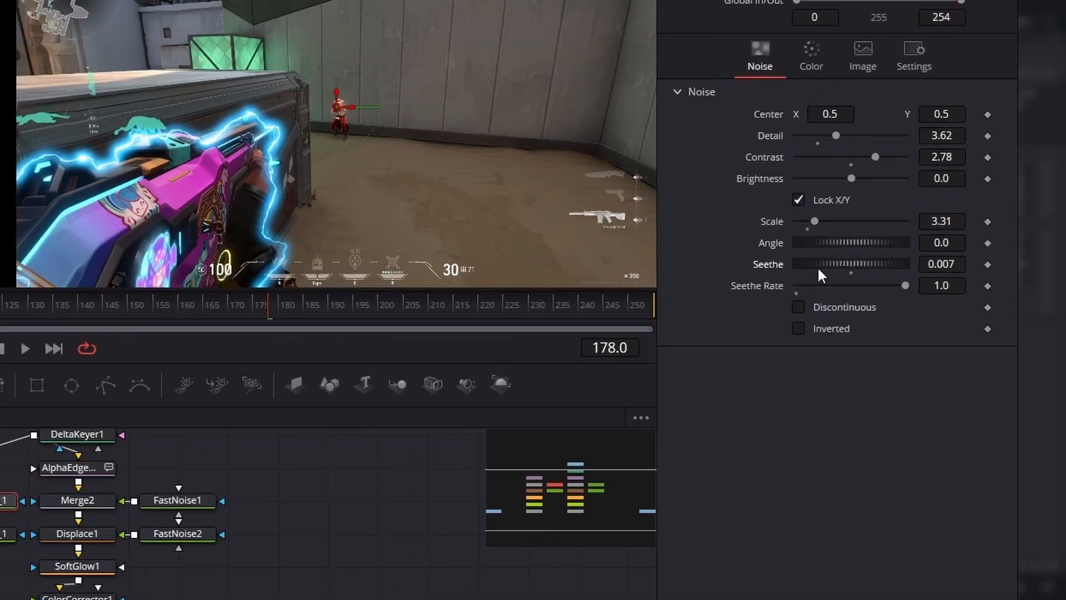
drag(572, 269, 582, 269)
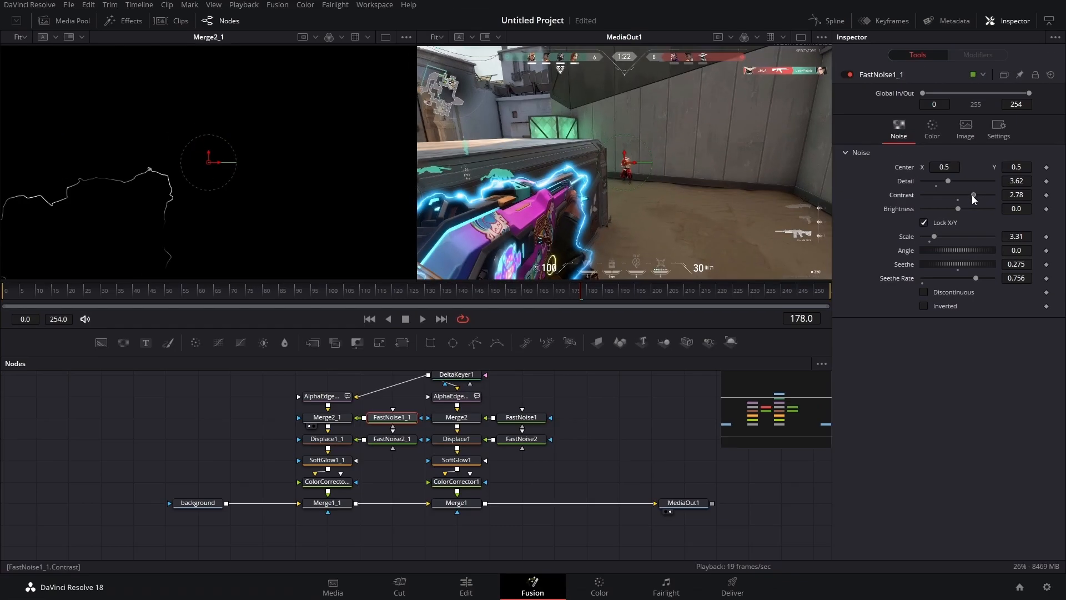
drag(947, 181, 945, 181)
drag(934, 237, 932, 237)
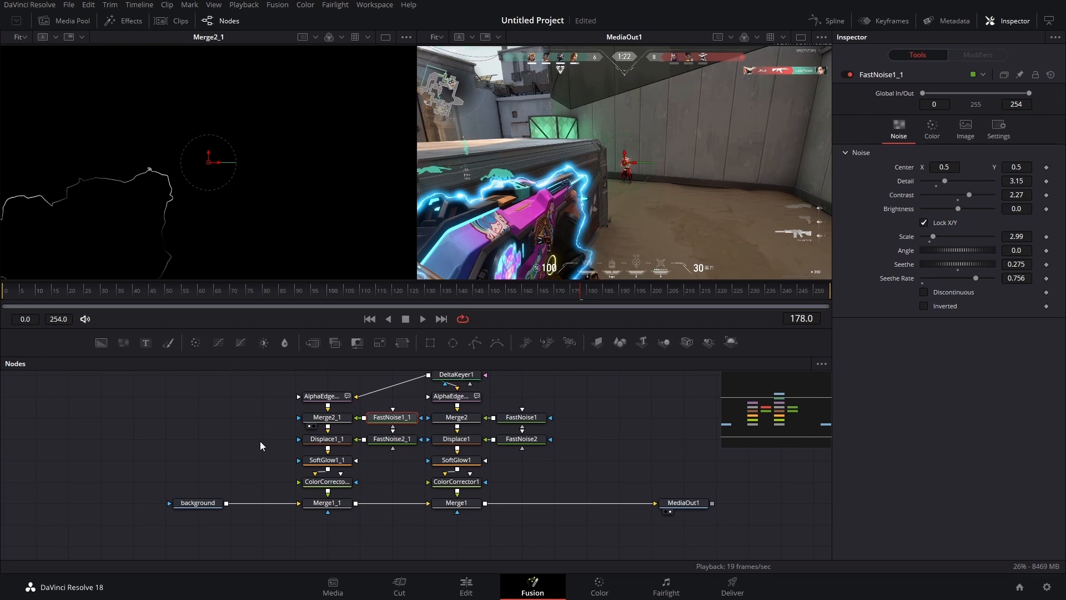
- Tweak FastNoise2_1: Detail 5.59, Contrast 3.22, Scale 9.45 and Seethe Rate 0.315
drag(272, 436, 373, 443)
click(389, 440)
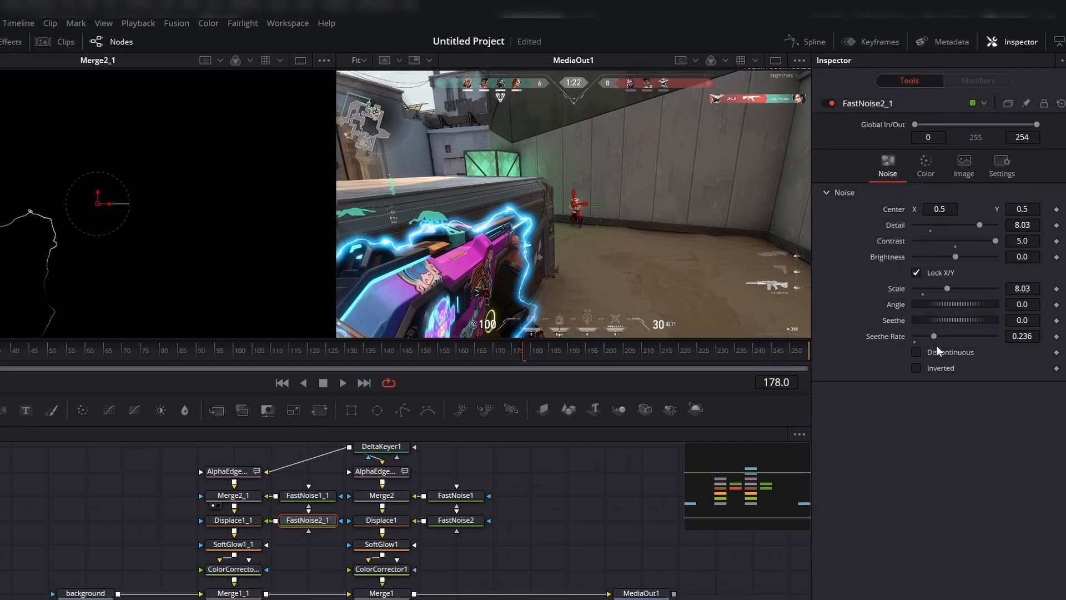
drag(934, 336, 941, 335)
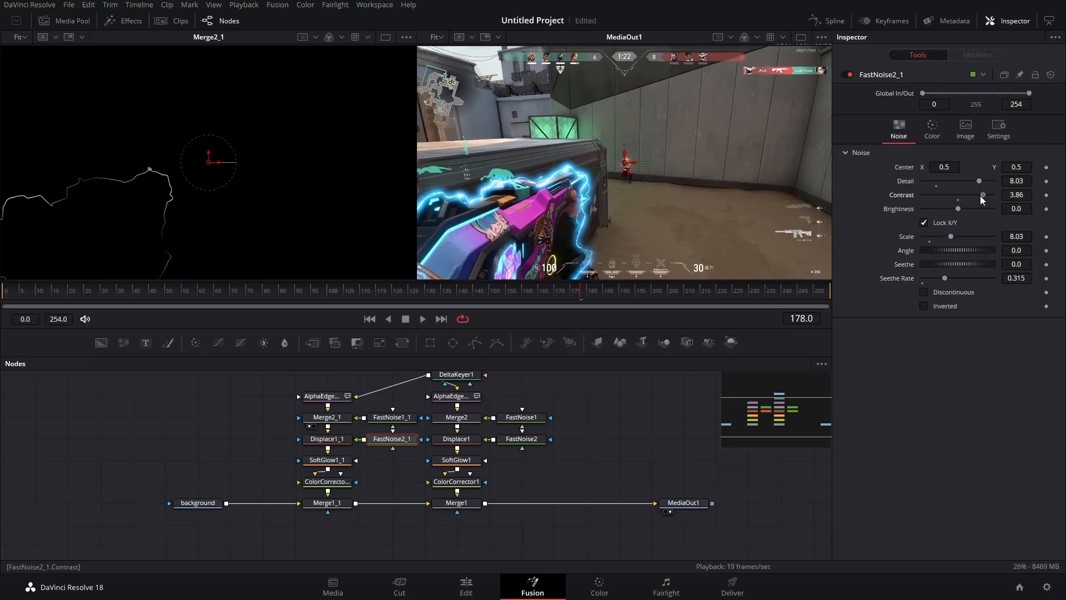
drag(981, 195, 959, 183)
mouse_move(950, 236)
mouse_down()
mouse_move(941, 236)
mouse_move(951, 234)
mouse_up()
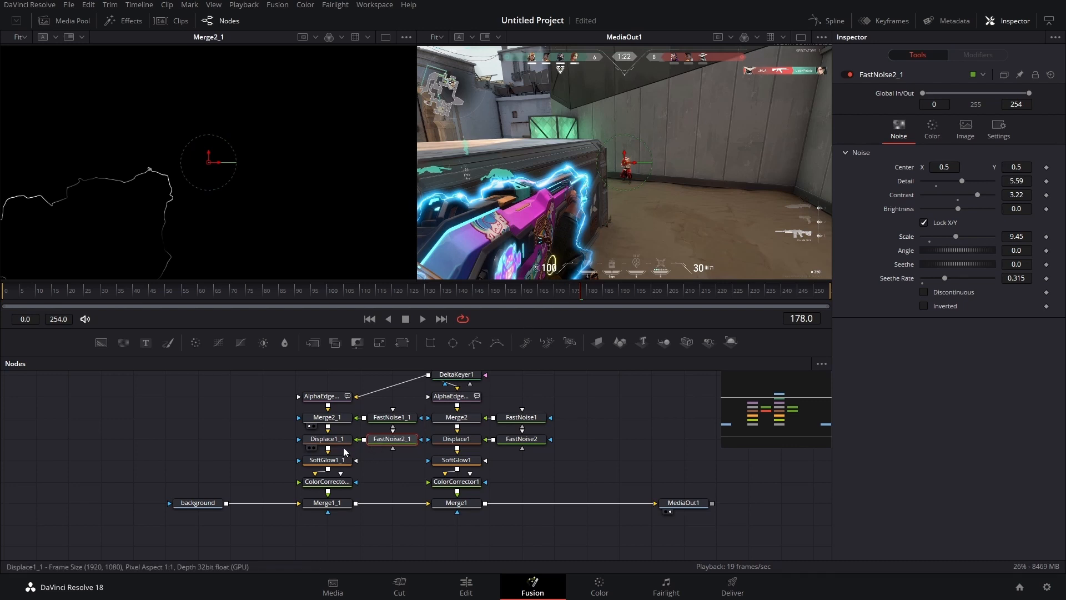
- Raise Displace1_1's X Refraction to 0.019 and Y Refraction to 0.021
click(334, 440)
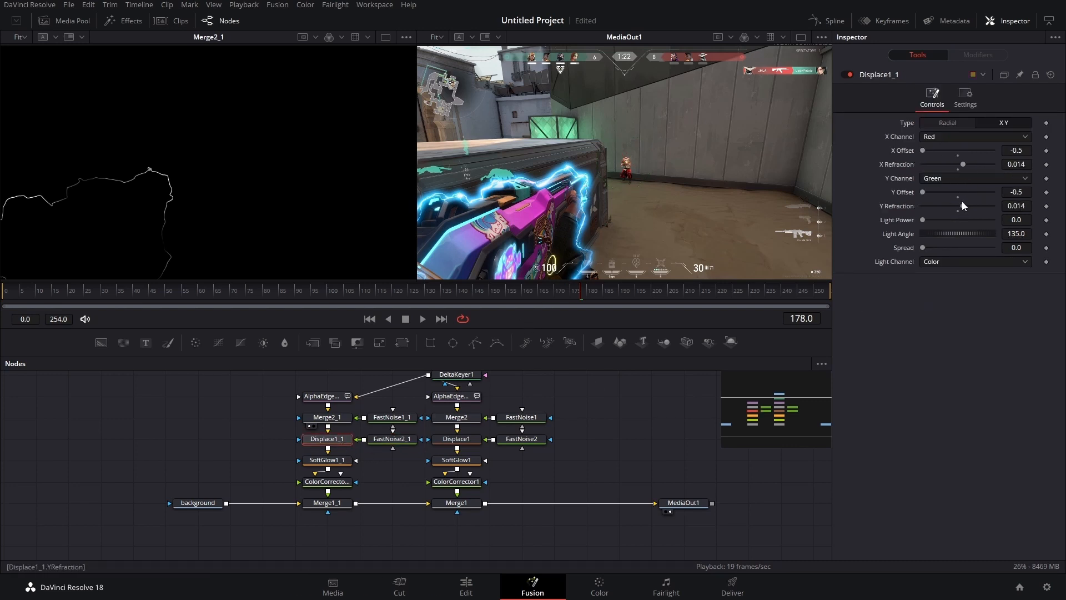
drag(963, 205, 967, 206)
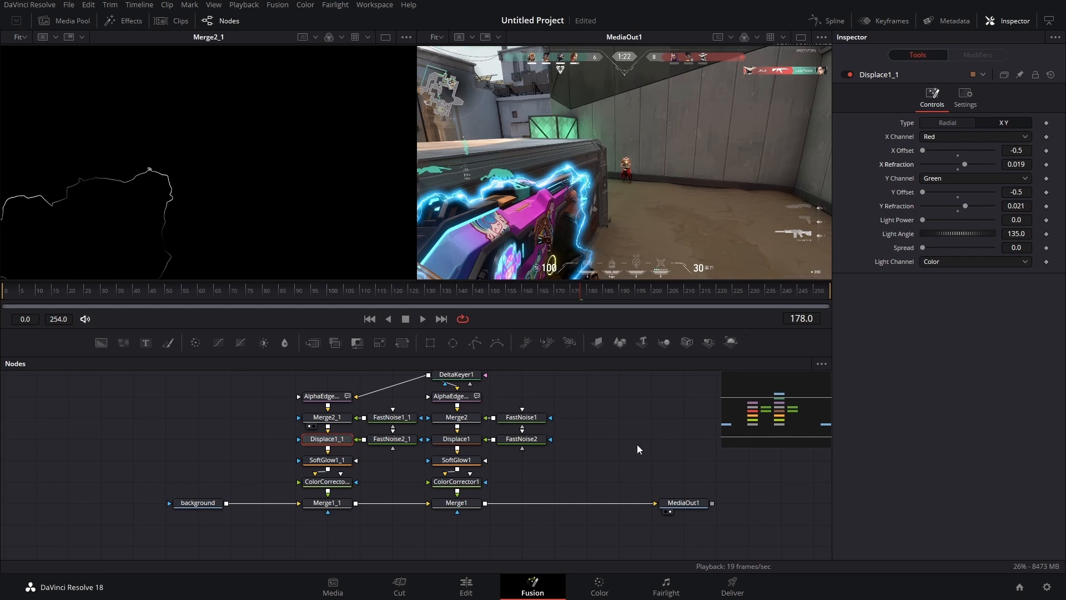
- At frame 77, keyframe Merge1_1's Blend at 0
drag(274, 461, 208, 465)
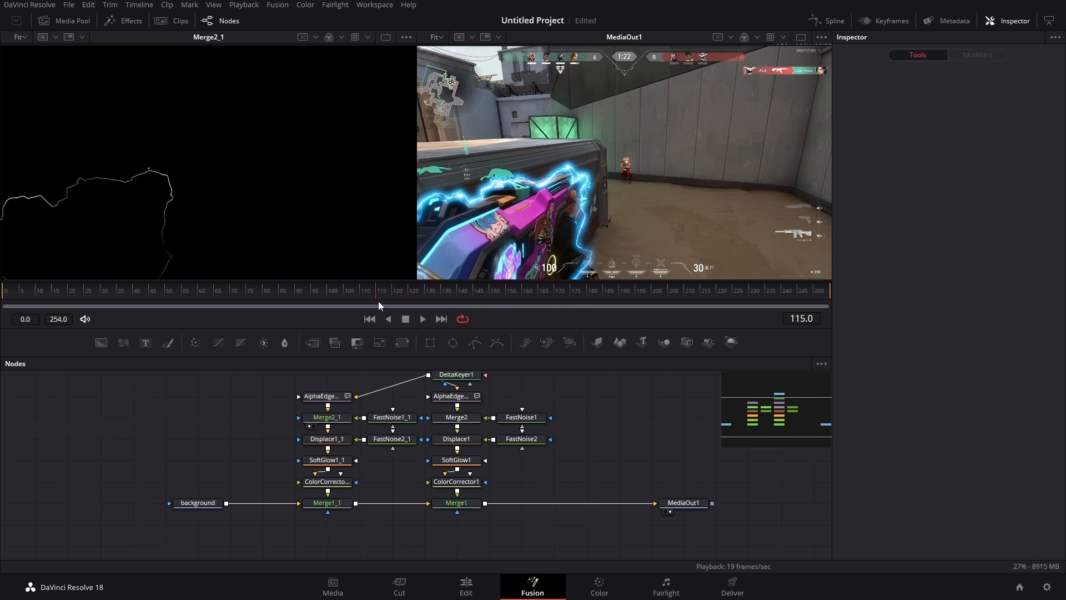
drag(378, 301, 253, 314)
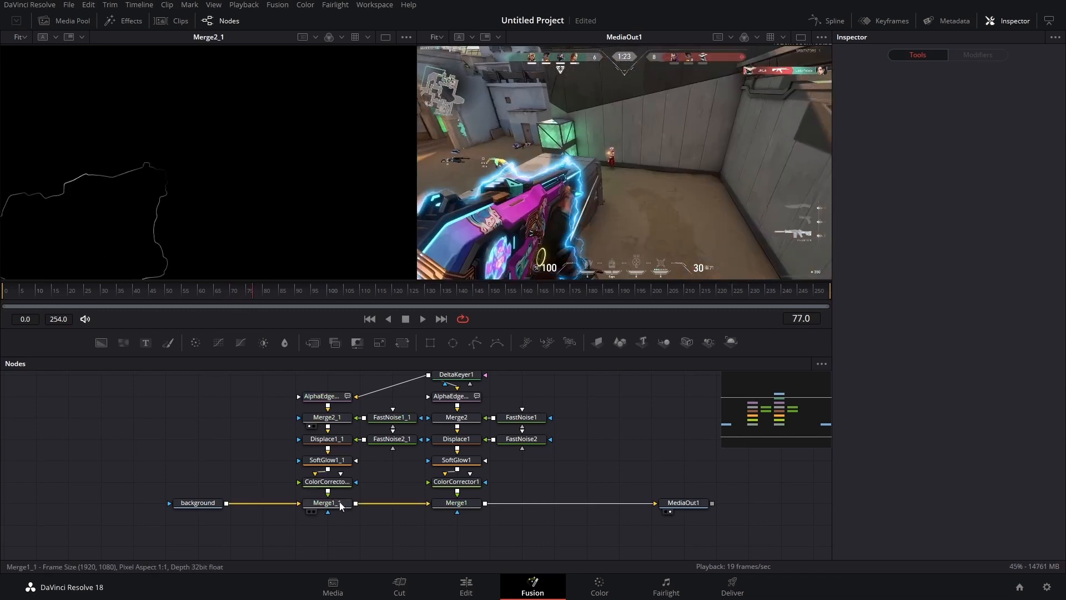
click(335, 506)
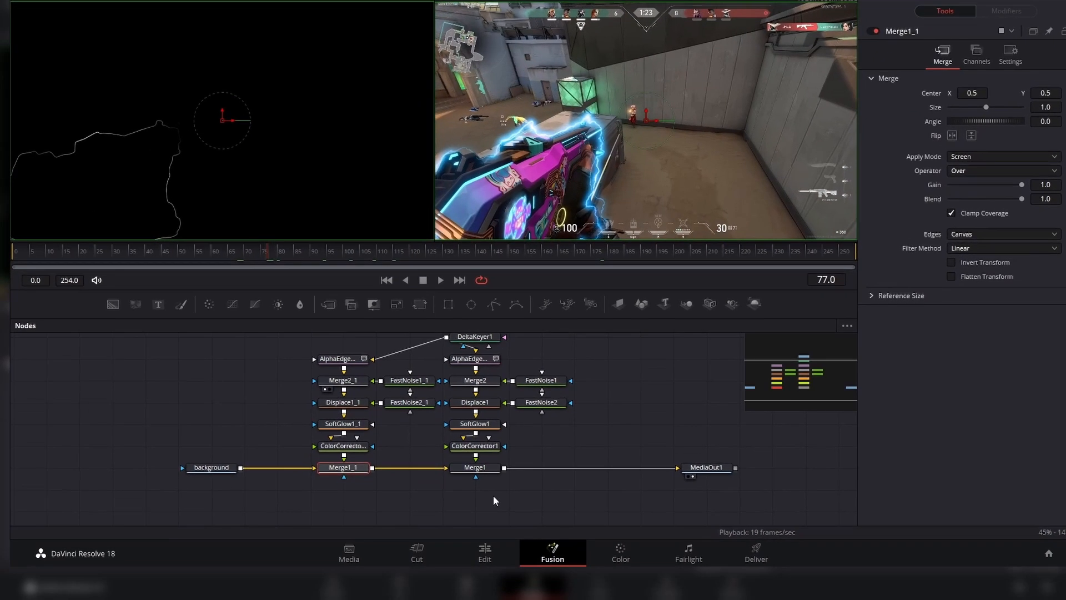
drag(472, 530, 317, 507)
drag(355, 433, 354, 432)
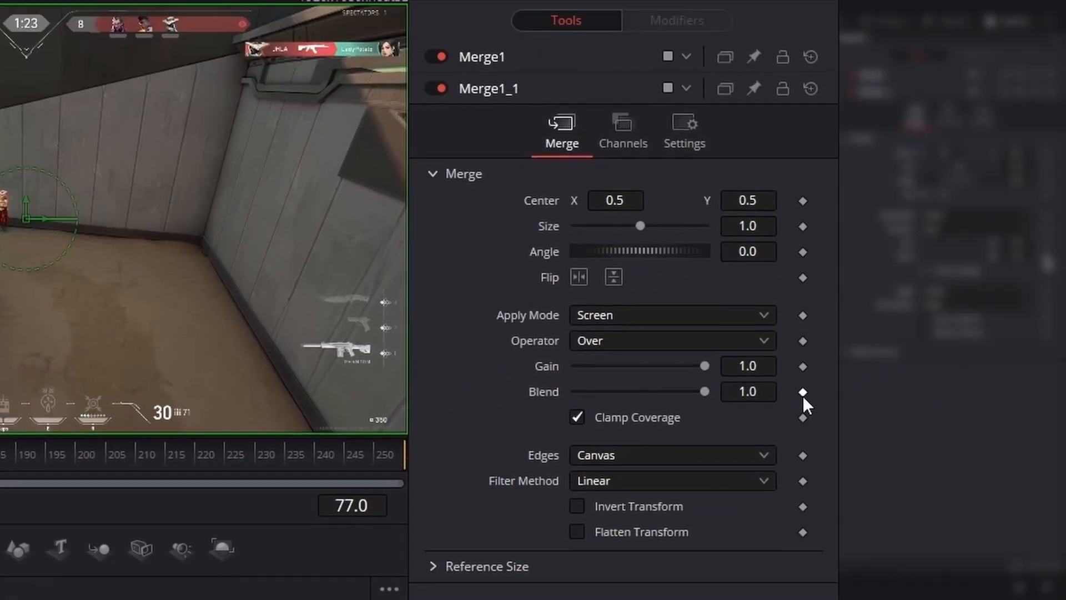
click(803, 393)
drag(704, 391, 575, 391)
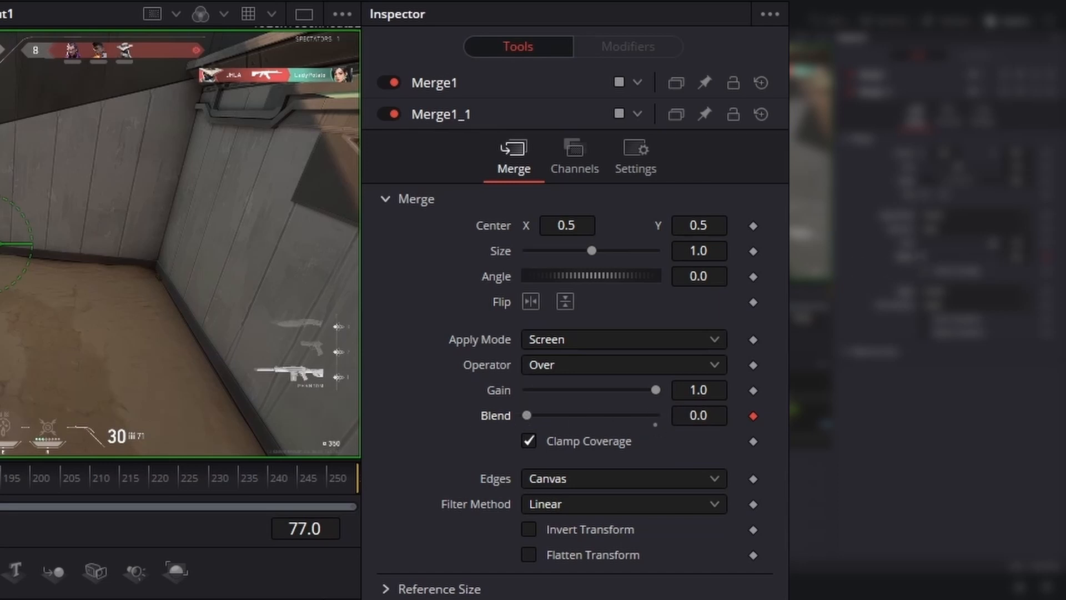
- At frame 77, keyframe Merge1's Blend at 0
click(441, 114)
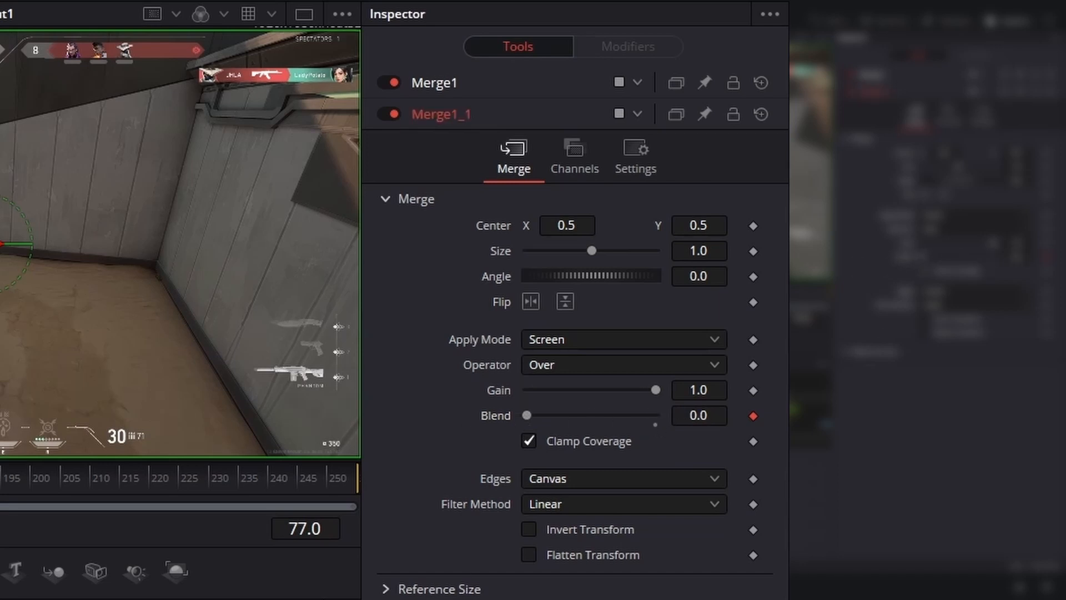
click(434, 83)
click(755, 384)
drag(656, 384, 240, 448)
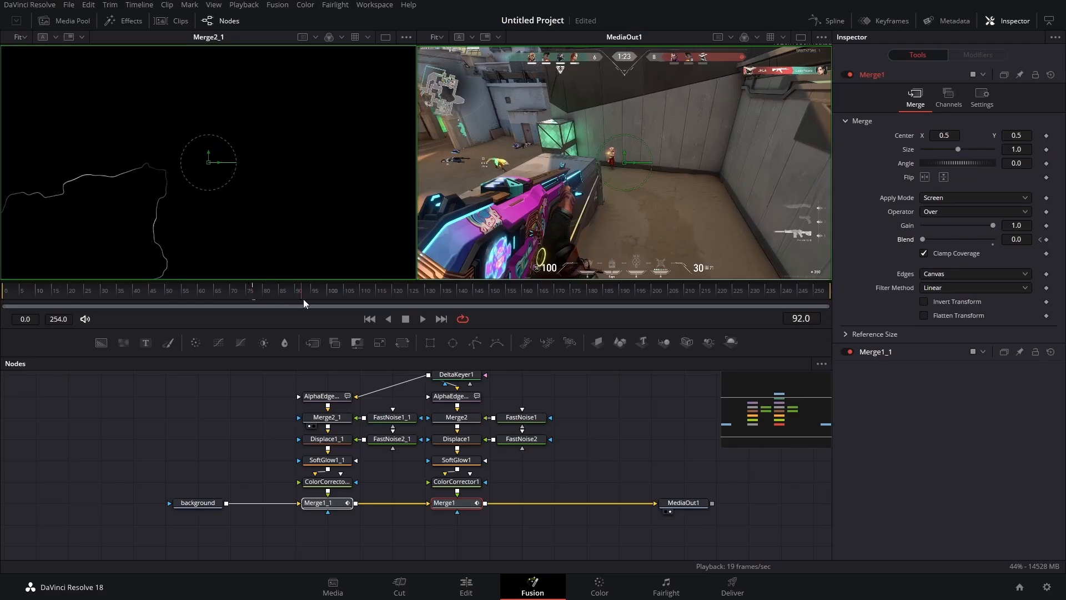
- At frame 176, raise the Blend of both Merge1 and Merge1_1 to 1.0
drag(304, 299, 648, 297)
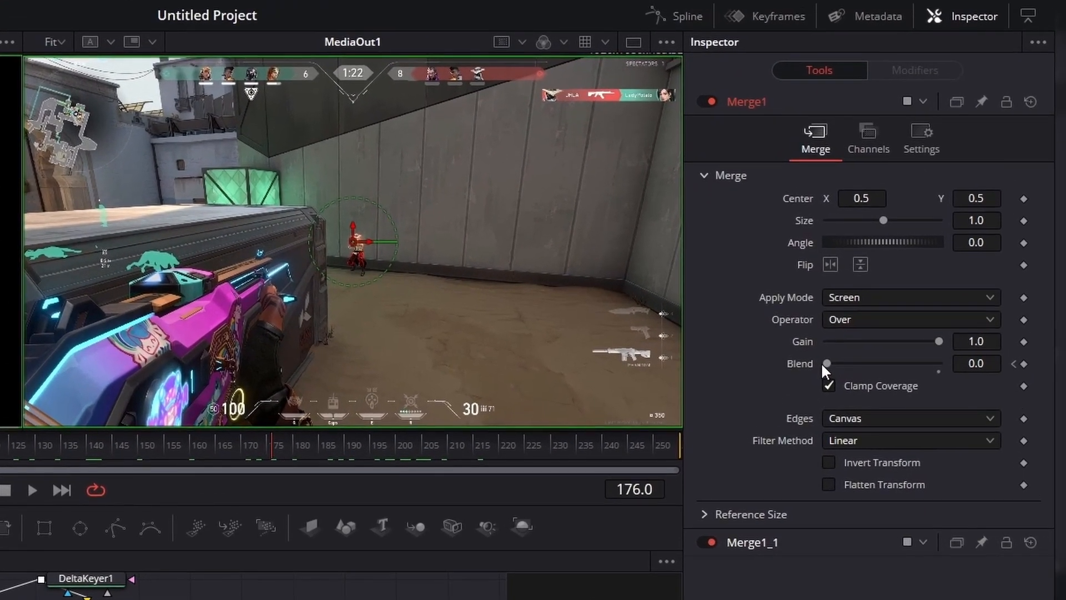
drag(923, 240, 930, 239)
drag(839, 364, 939, 364)
click(752, 542)
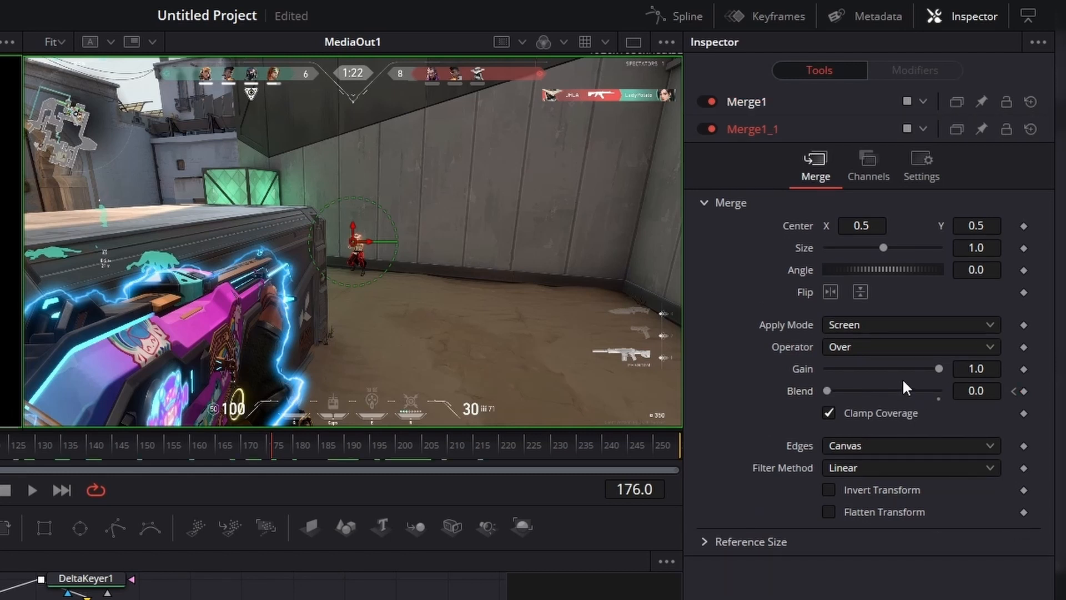
drag(827, 391, 939, 391)
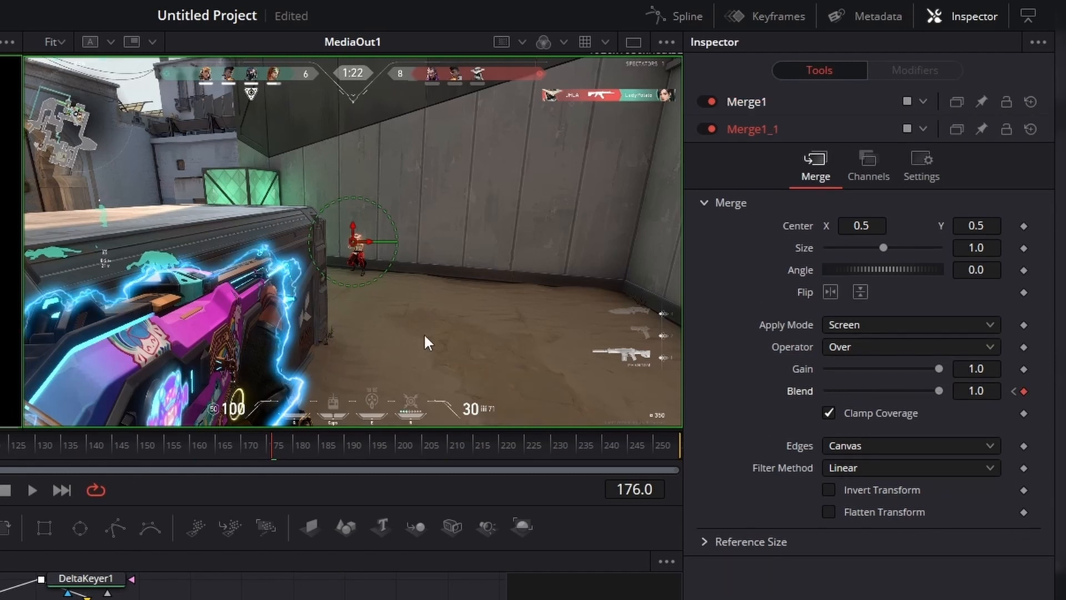
- At frame 229, add Blend keyframes at 1.0 on both Merge1_1 and Merge1
drag(272, 448, 0, 450)
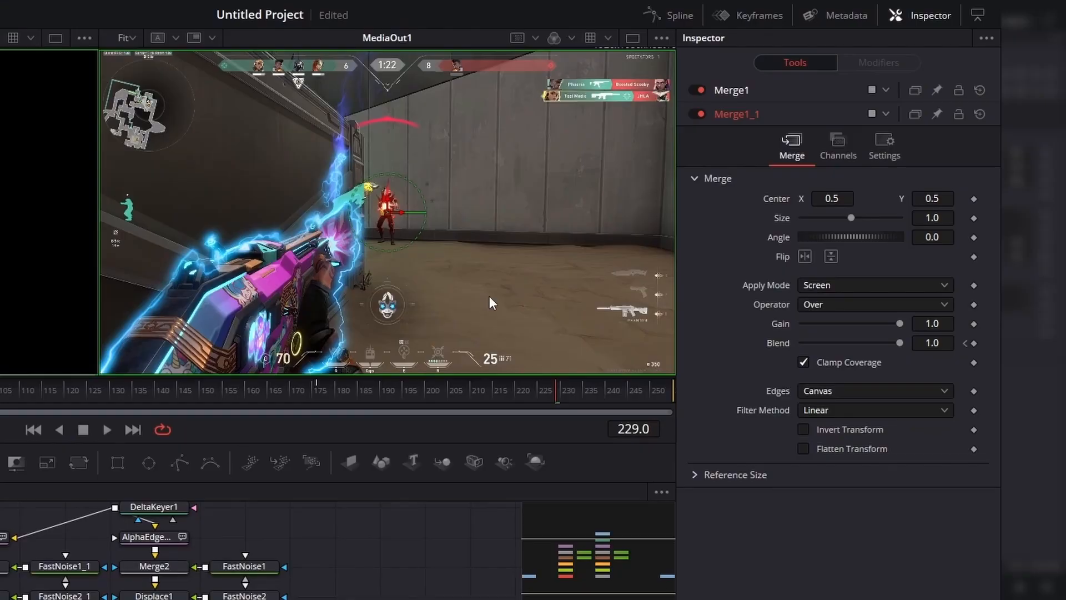
click(974, 342)
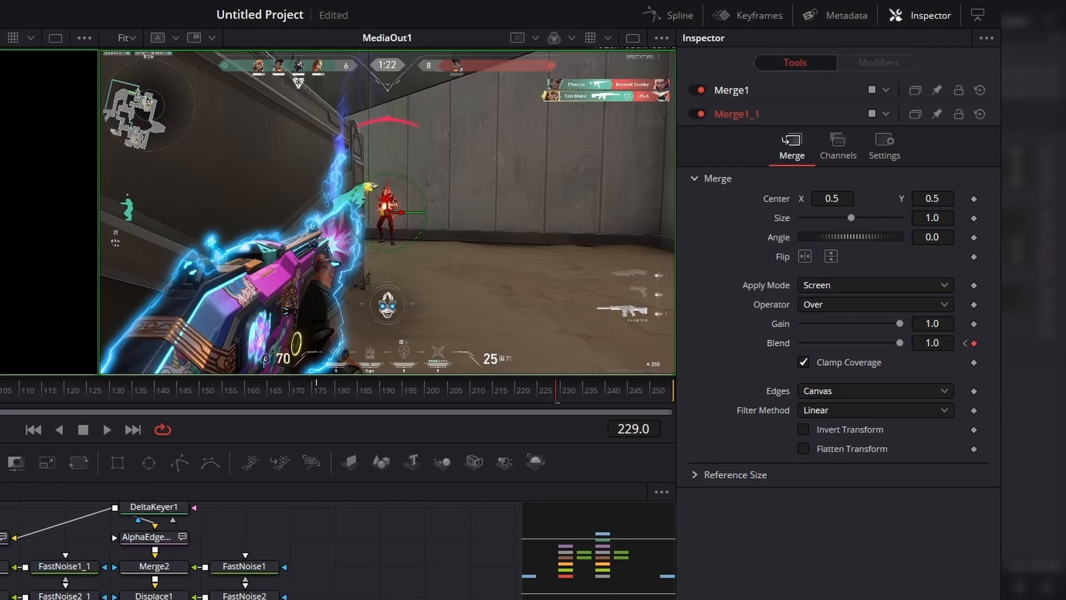
click(732, 90)
click(974, 319)
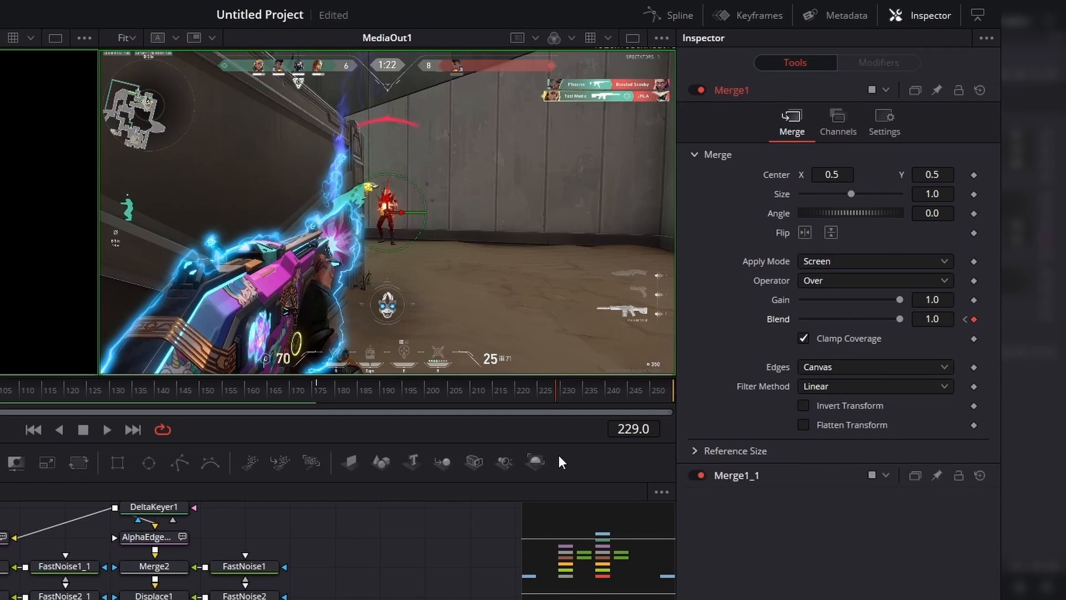
- At frame 237, set the Blend of Merge1 and Merge1_1 to 0
drag(561, 393, 593, 396)
drag(899, 319, 715, 330)
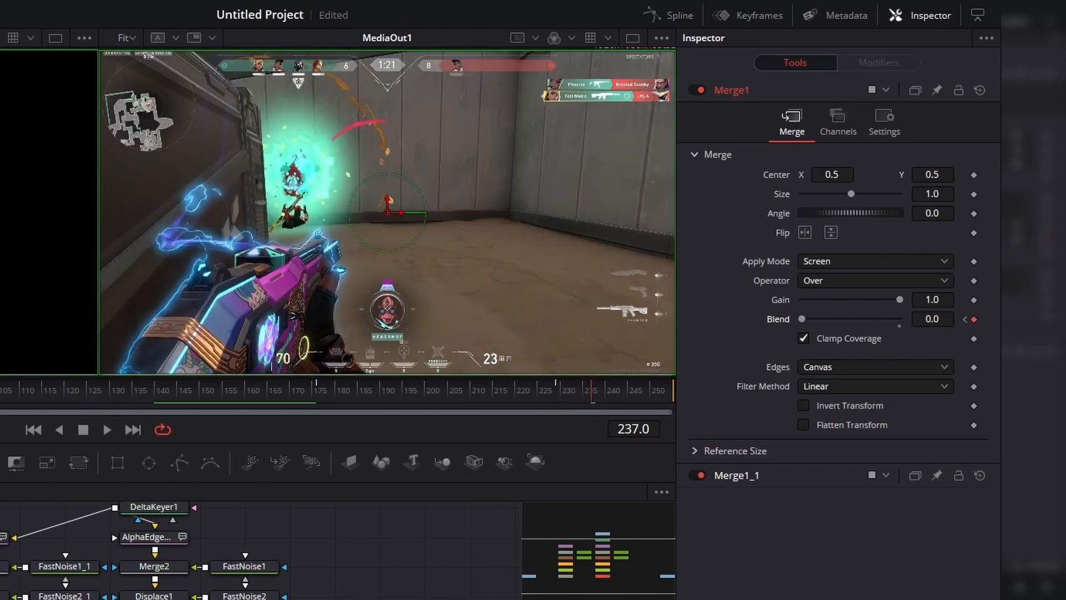
click(737, 475)
drag(900, 342, 802, 343)
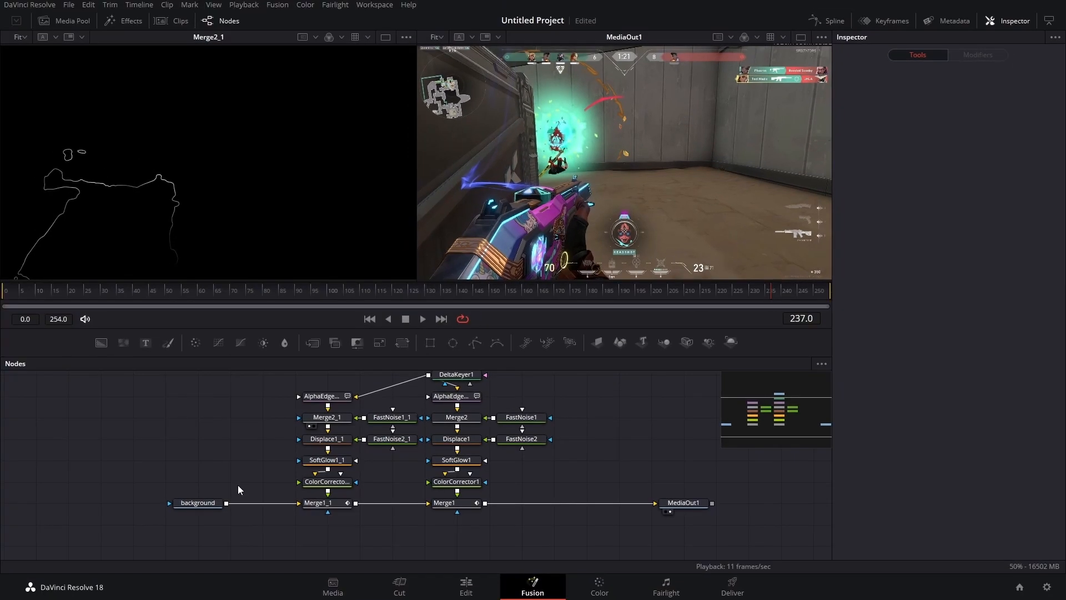
- Move the background node left and insert an Optical Flow node after it
drag(204, 505, 145, 506)
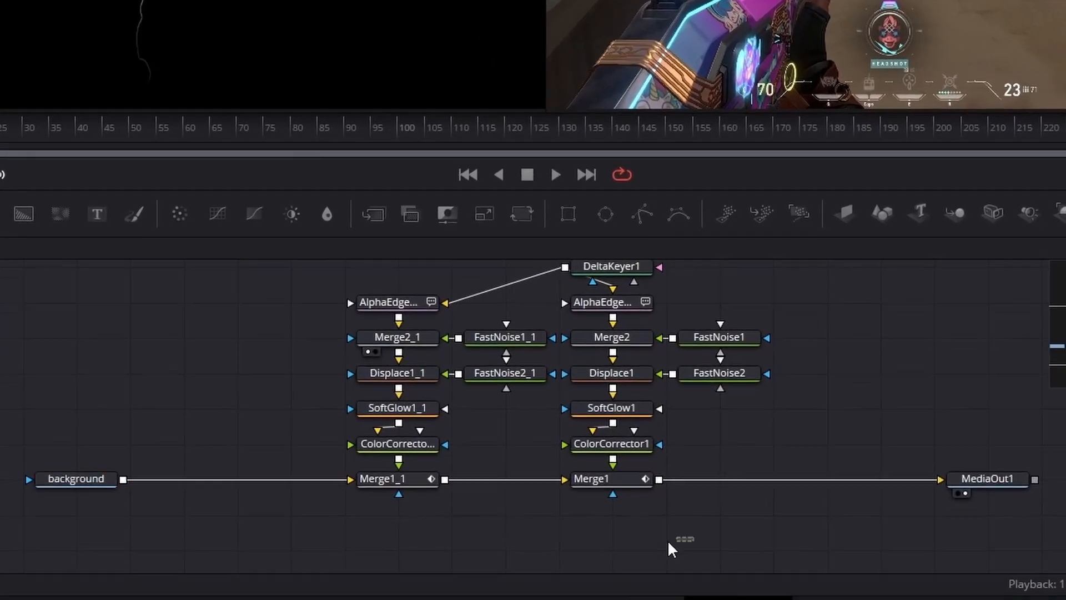
drag(694, 547, 518, 516)
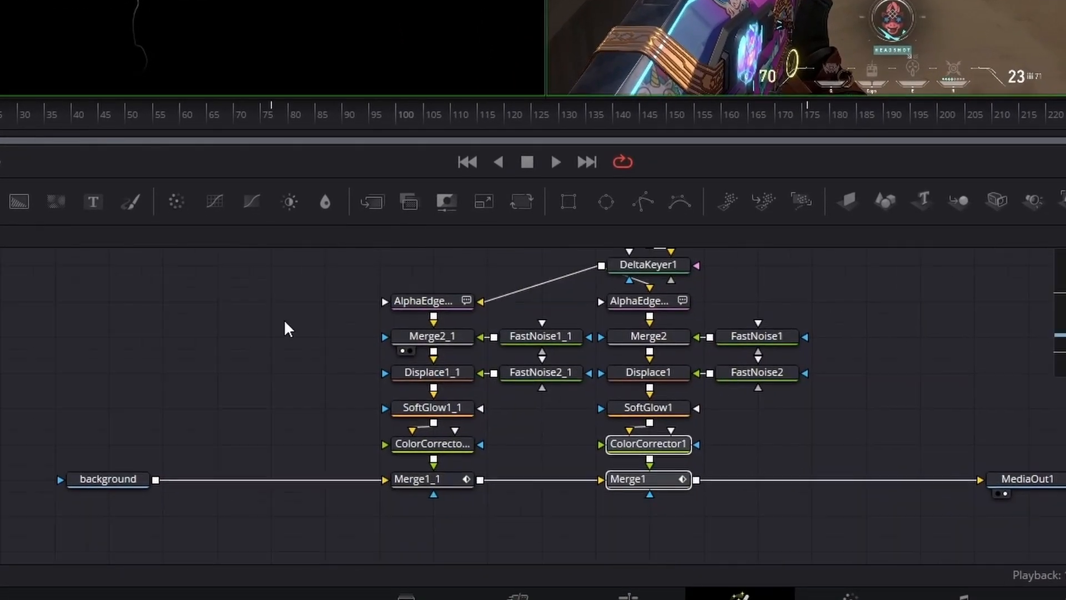
click(118, 466)
key(shift+space)
text(soft)
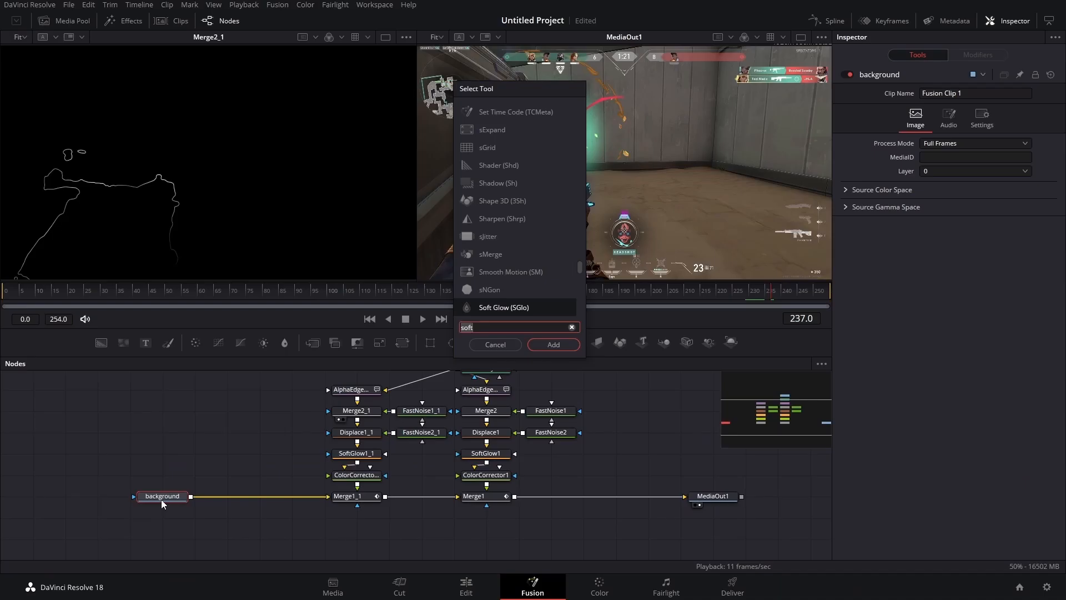
key(BackSpace)
key(BackSpace)
key(BackSpace)
key(BackSpace)
text(op)
key(Return)
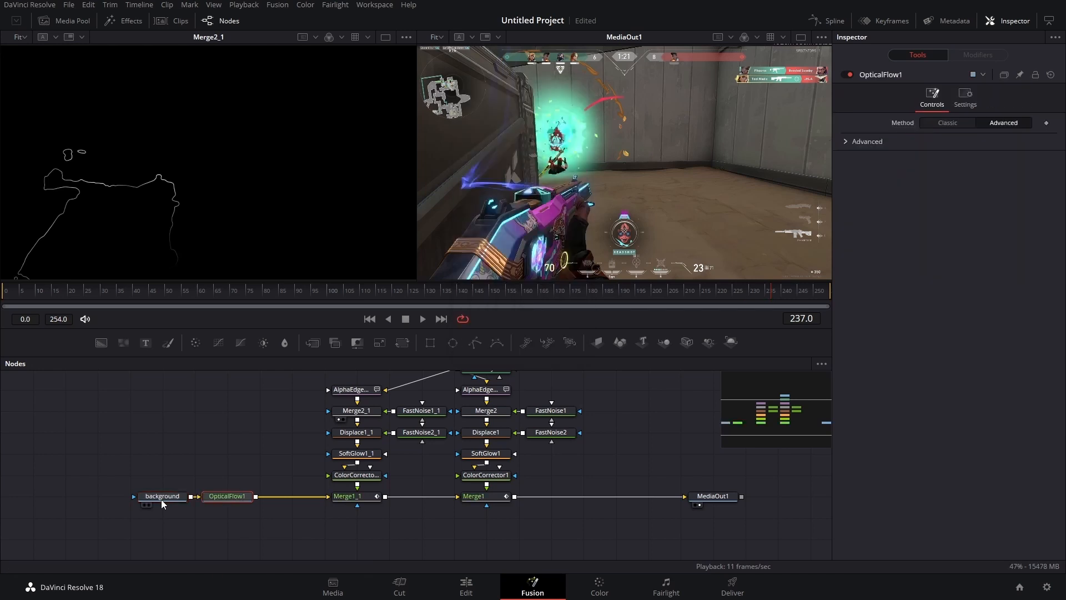
- Add a Vector Motion Blur node after OpticalFlow1
key(shift+space)
text(vec)
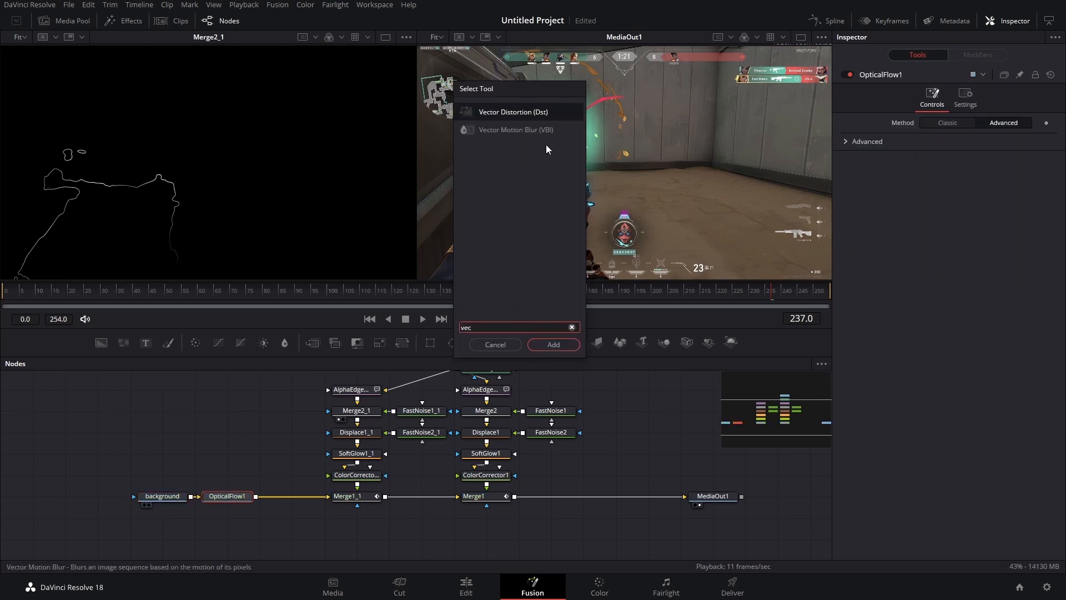
click(546, 132)
click(553, 345)
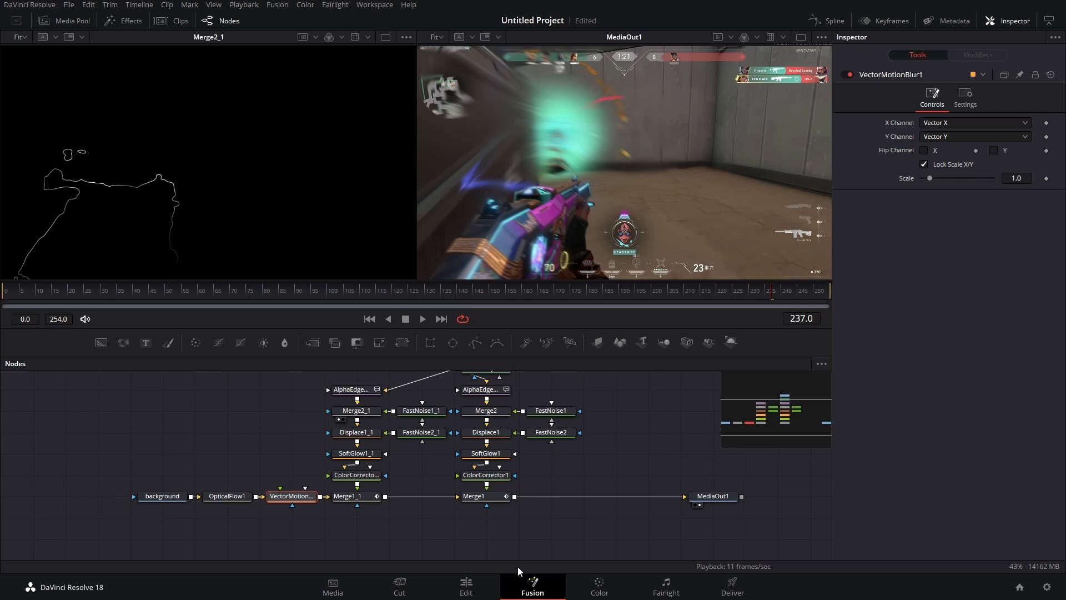
- Switch to the Edit page and play back the timeline
click(466, 587)
key(space)
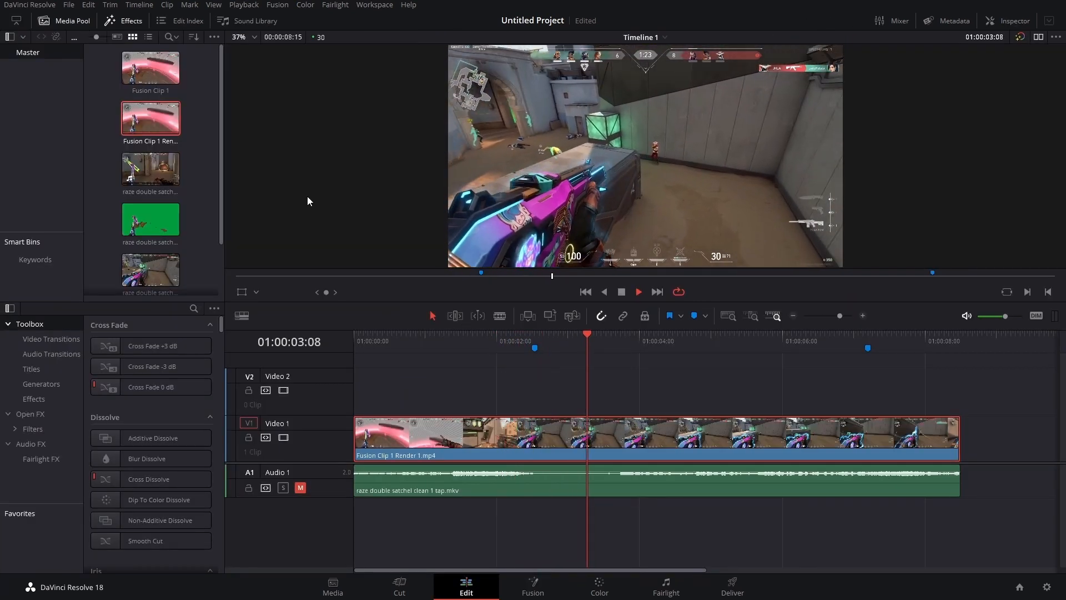